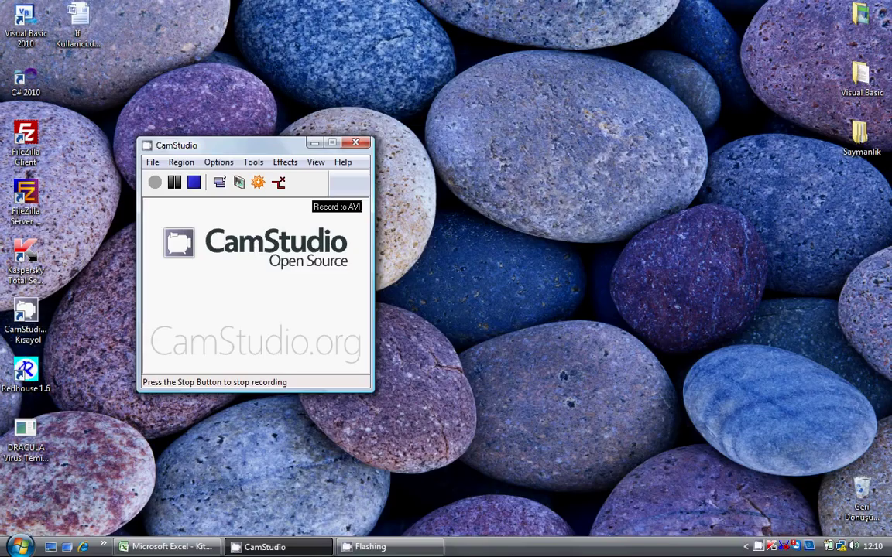
Bring the blank Kitap1 Excel workbook in front of CamStudio
click(171, 548)
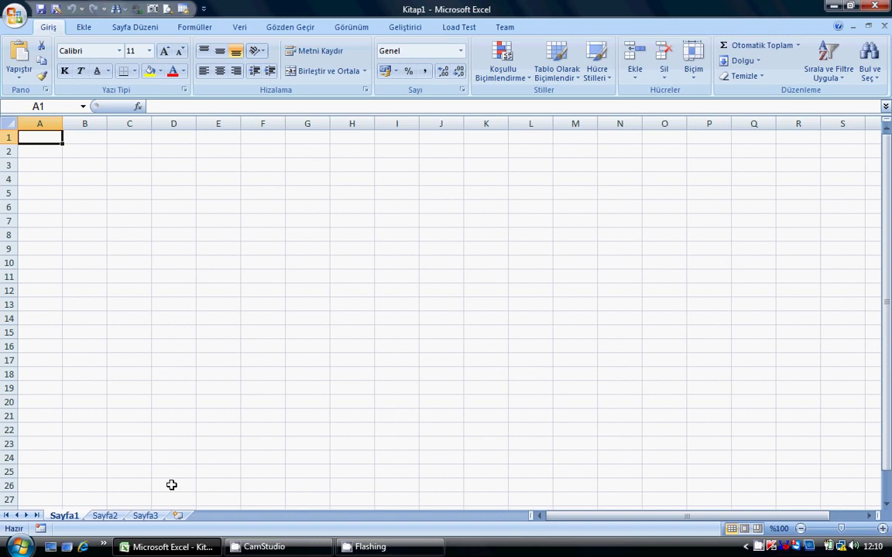
Enter headers Plaka no, şehir tanımı and ilçe in A1:C1, then widen columns A and B
text(pLAS)
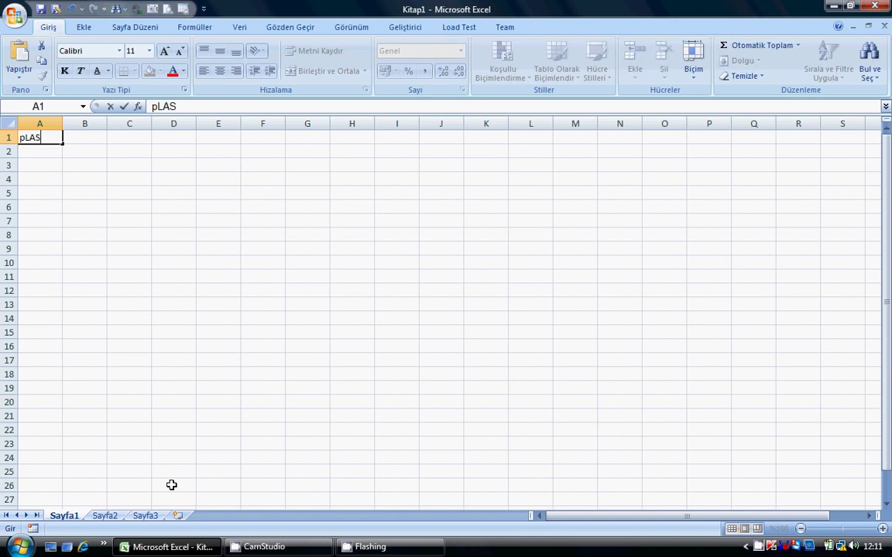
key(BackSpace)
key(BackSpace)
key(BackSpace)
text(LAKA )
text(no)
key(Tab)
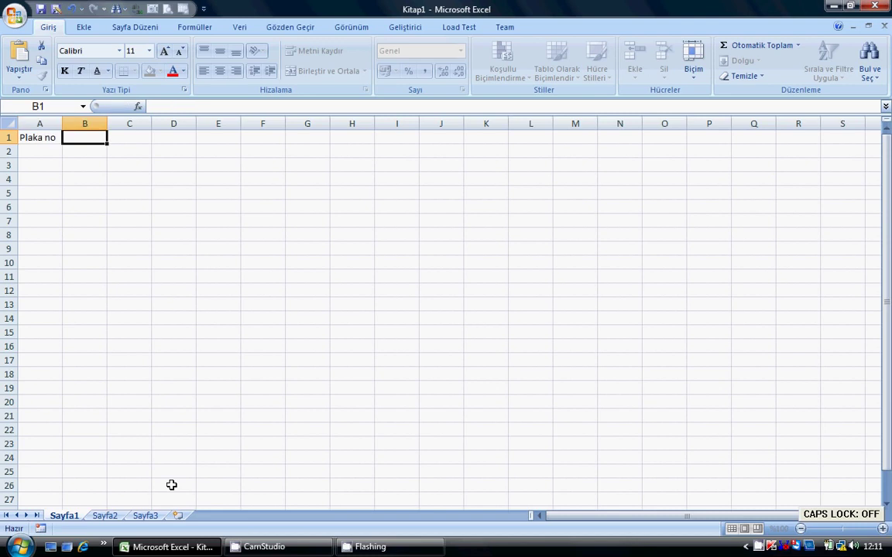
text(şehi)
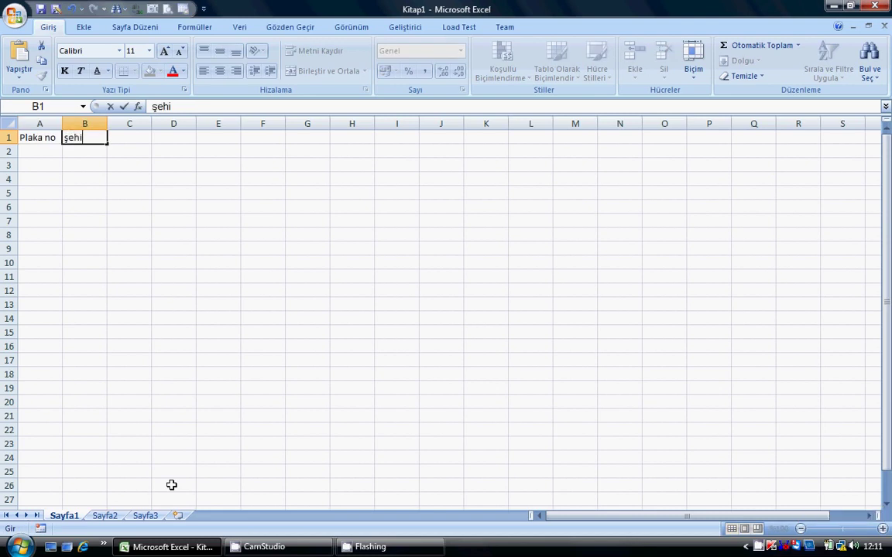
text(r tanımı)
key(Tab)
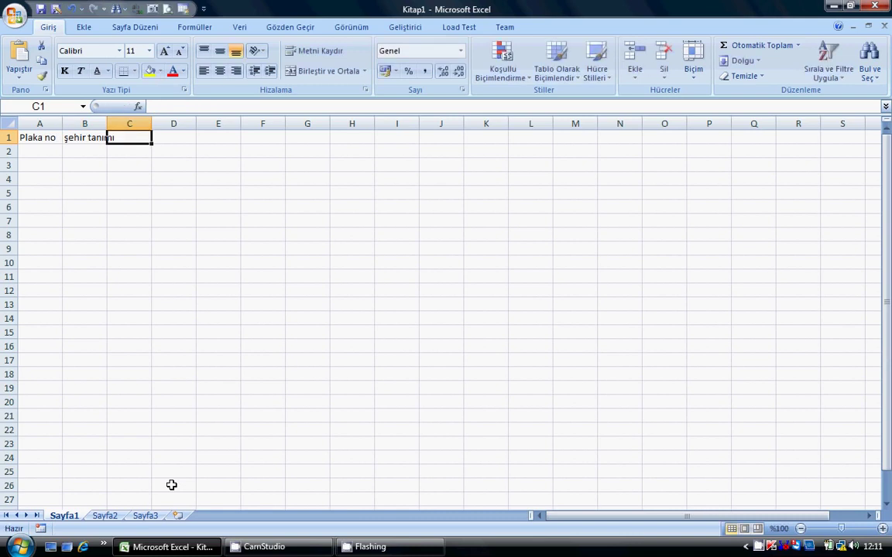
text(ilçe)
key(Return)
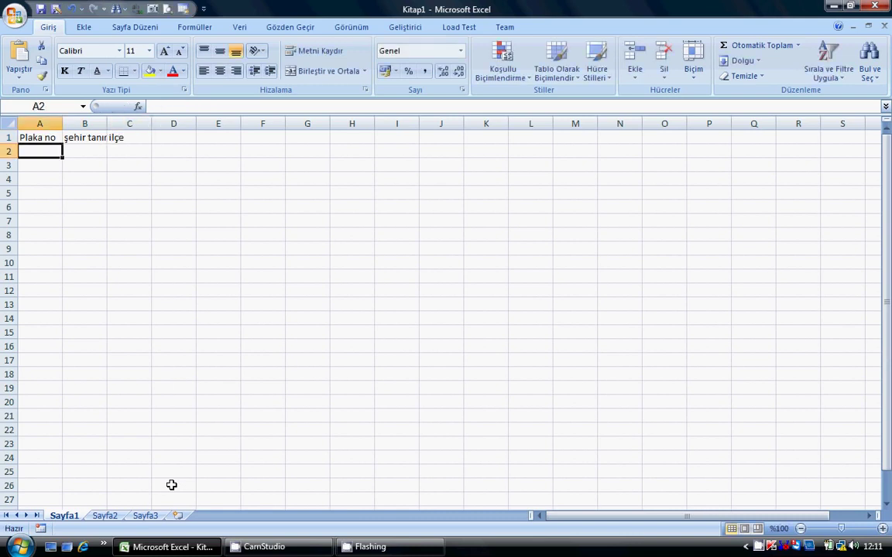
drag(107, 123, 136, 125)
drag(63, 124, 91, 124)
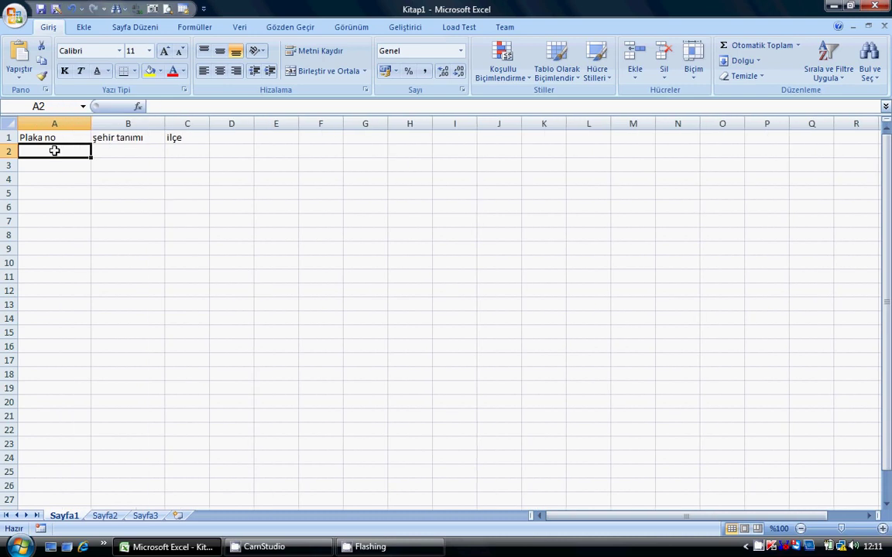
List plate numbers 35, 34, 20, 10 and 45 in A2:A6 and select them
text(35)
key(Return)
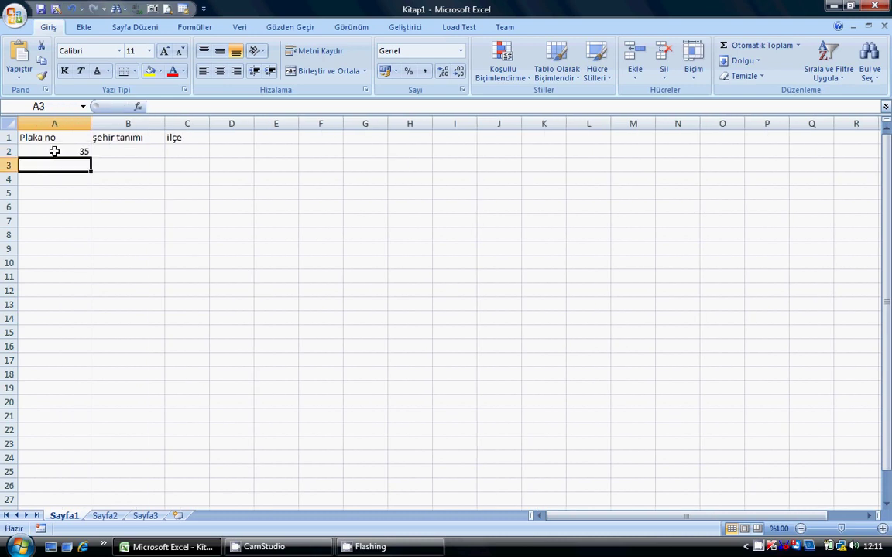
text(34)
key(Return)
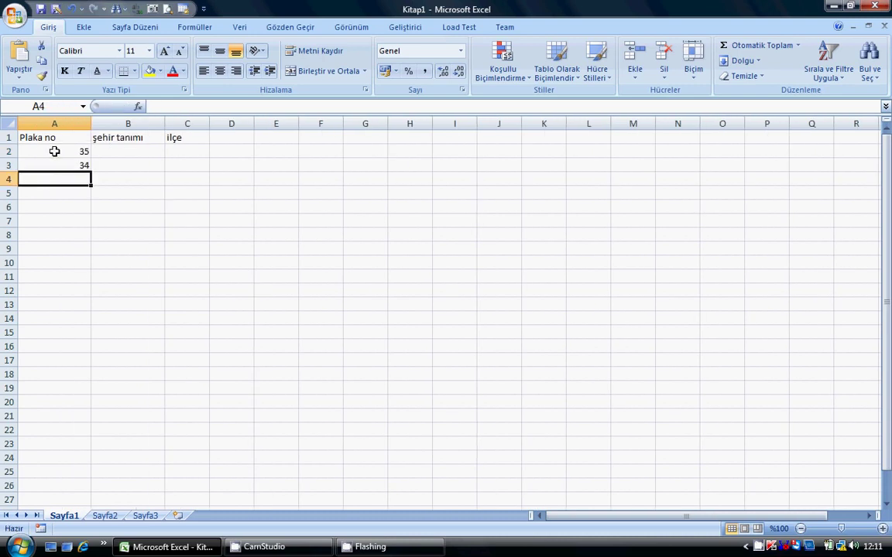
text(20)
key(Return)
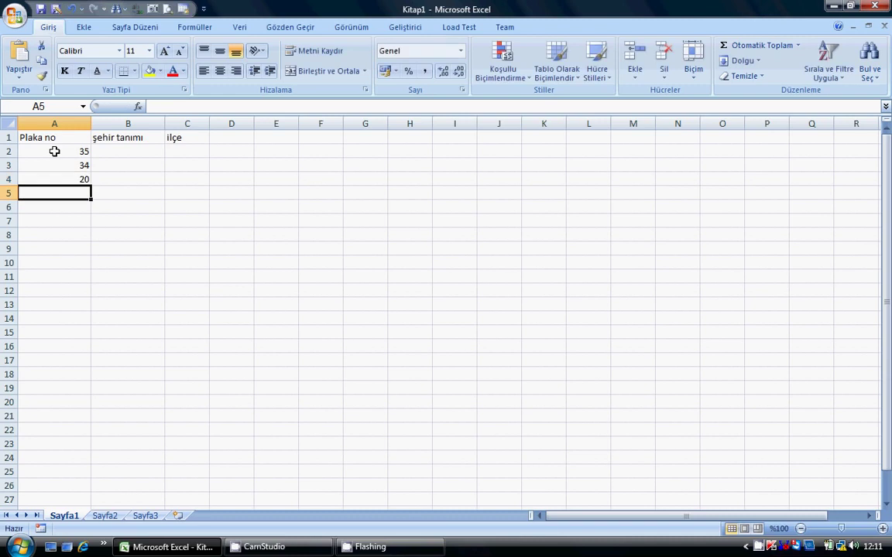
text(10)
key(Return)
text(45)
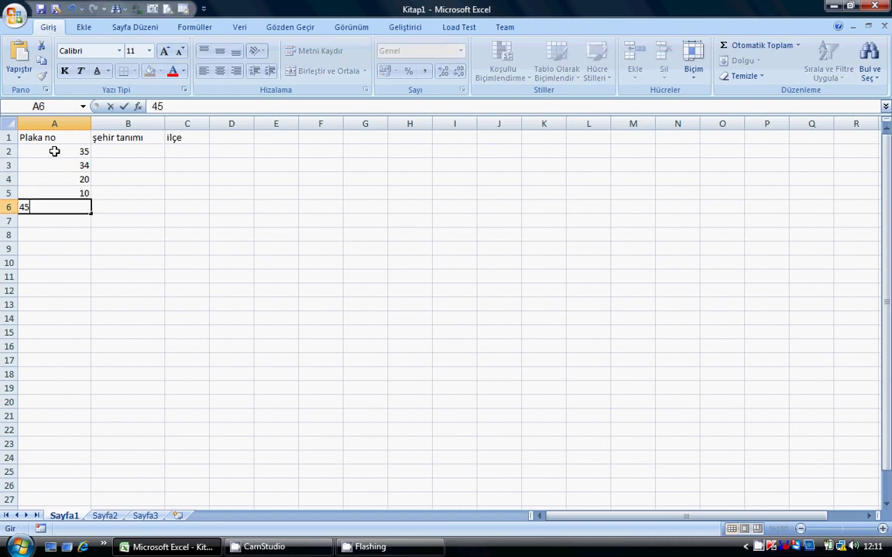
key(Return)
drag(54, 151, 46, 202)
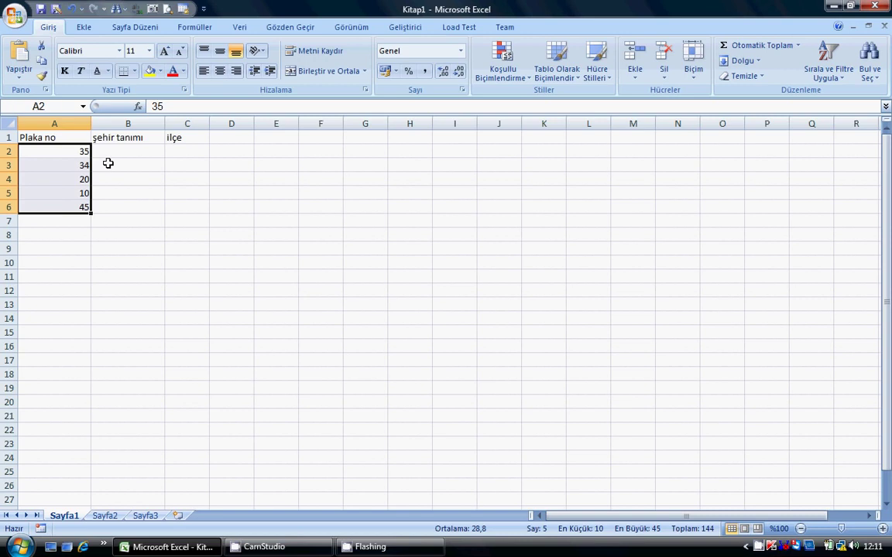
Centre the plate numbers and enter cities İzmir, İstanbul, Denizli, Balıkesir, Manisa in B2:B6
click(218, 72)
click(123, 147)
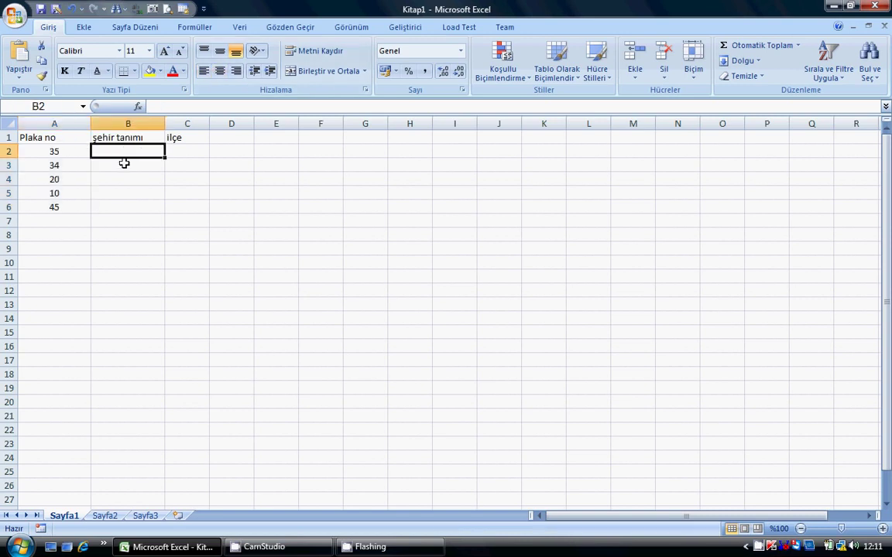
text(İzmir)
key(Return)
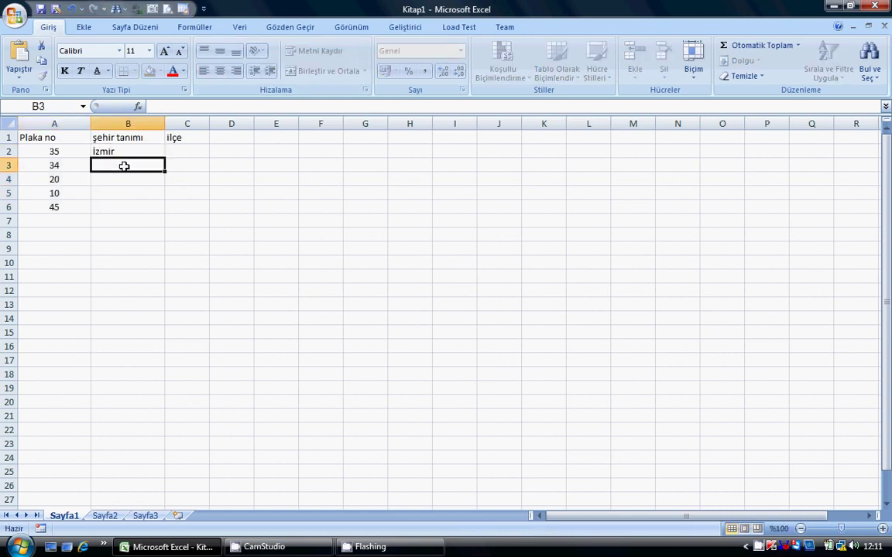
text(İst)
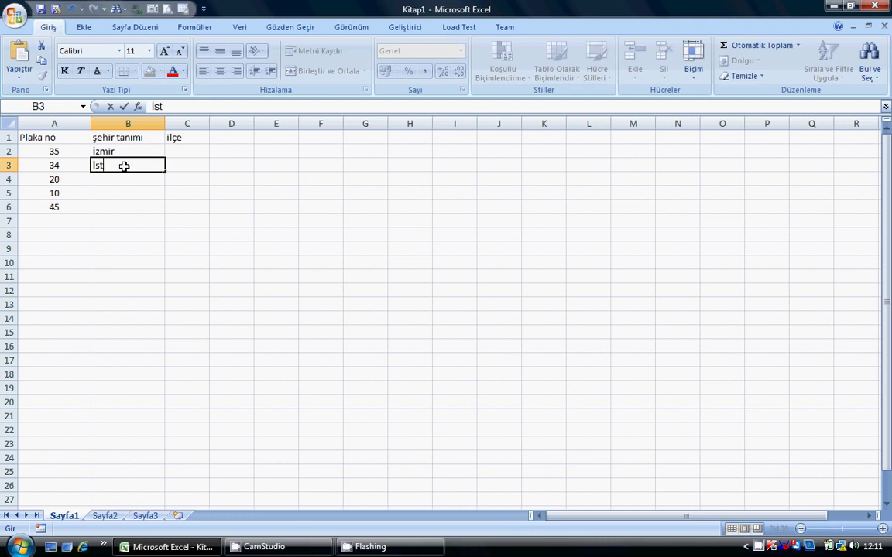
text(anb)
text(ul)
key(Return)
text(Deniz)
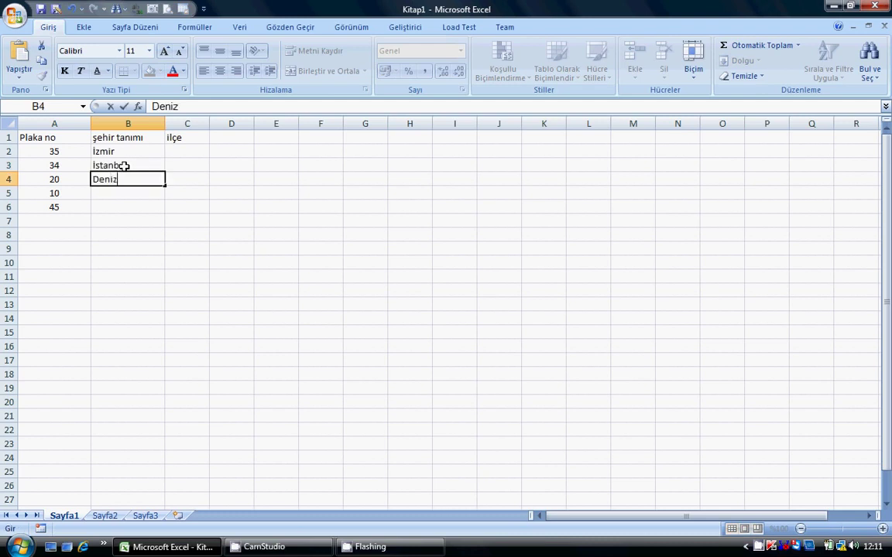
text(li)
key(Return)
text(B)
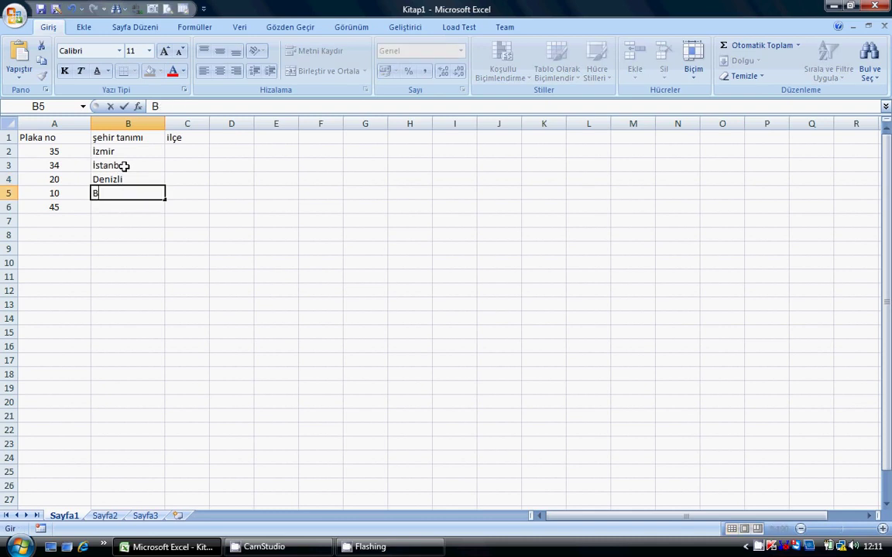
text(alıkesir)
key(Return)
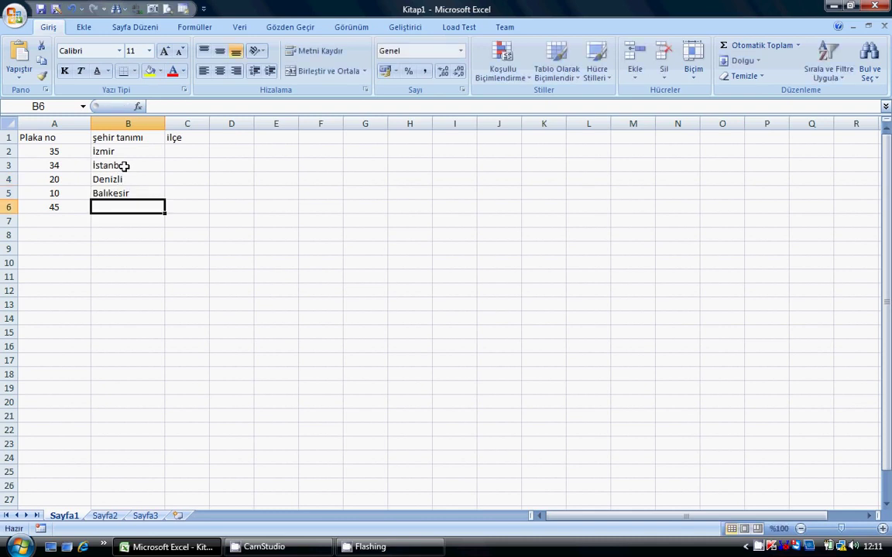
text(Ma)
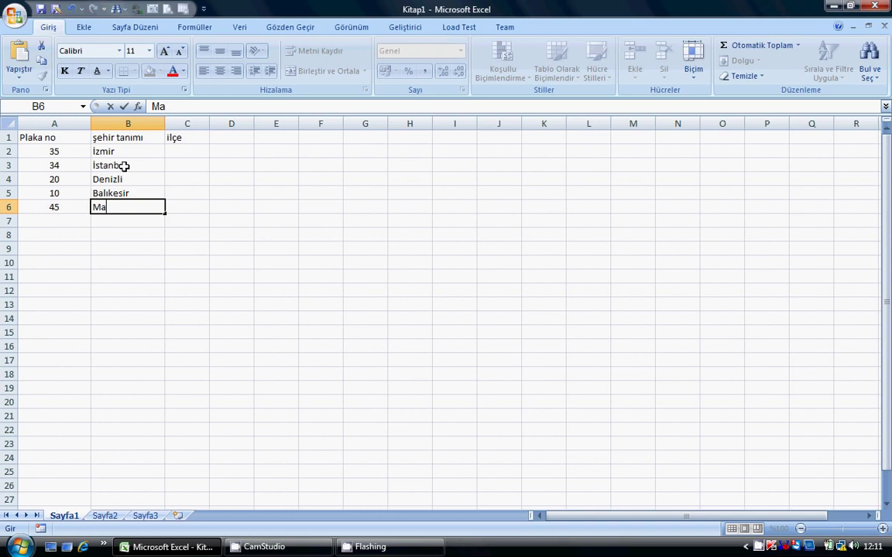
text(nisa)
key(Return)
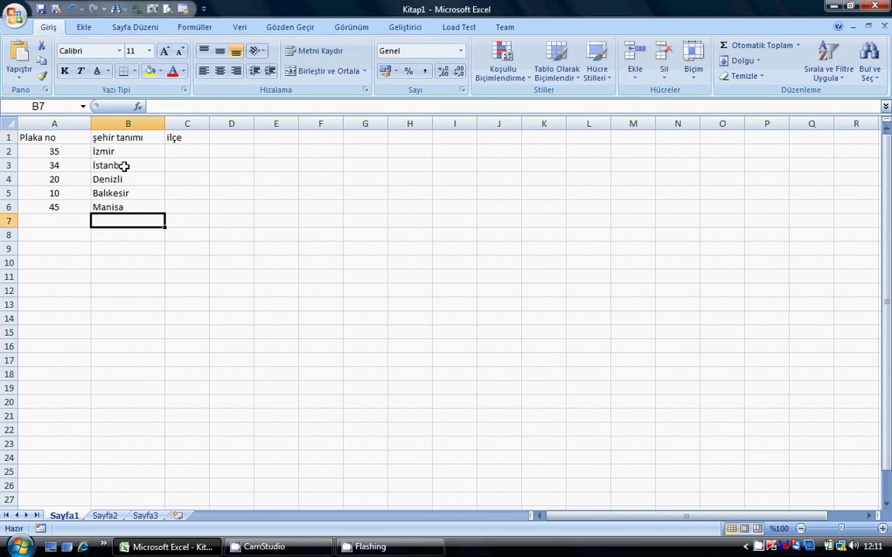
Enter districts Karşıyaka, Kadıköy, Buldan, Edremit and Akhisar in C2:C6
click(184, 153)
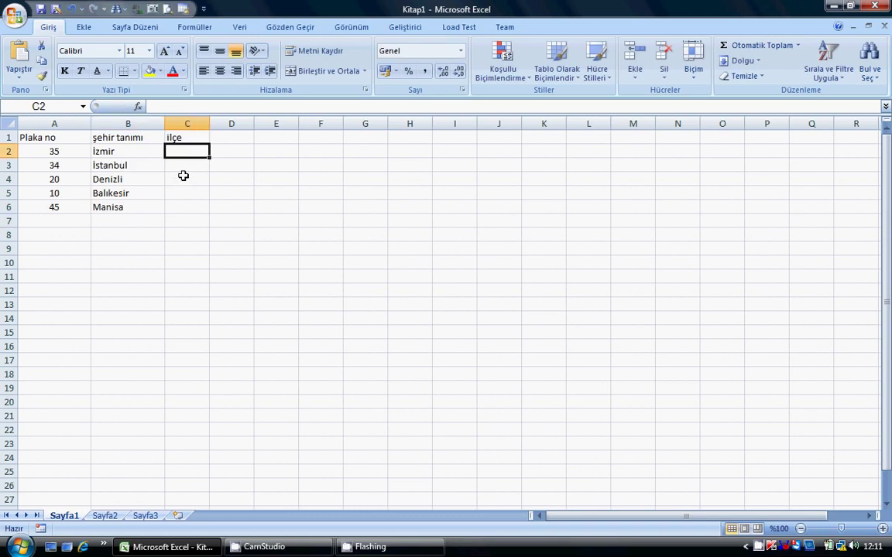
text(Karşıyala)
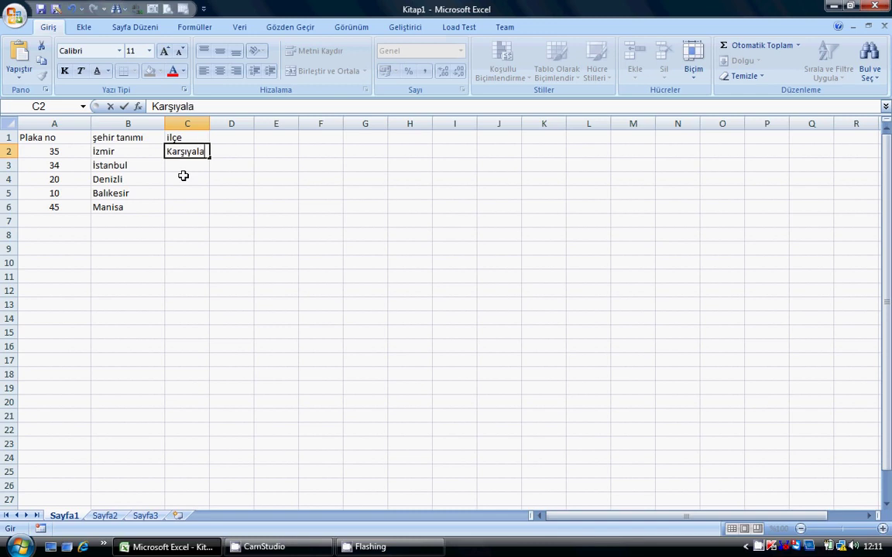
key(BackSpace)
key(BackSpace)
text(ka)
key(Return)
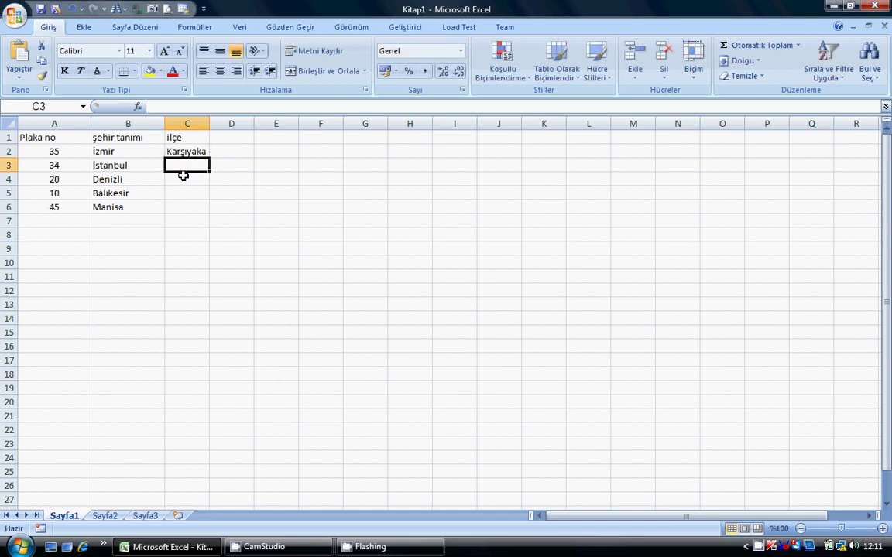
text(Kad)
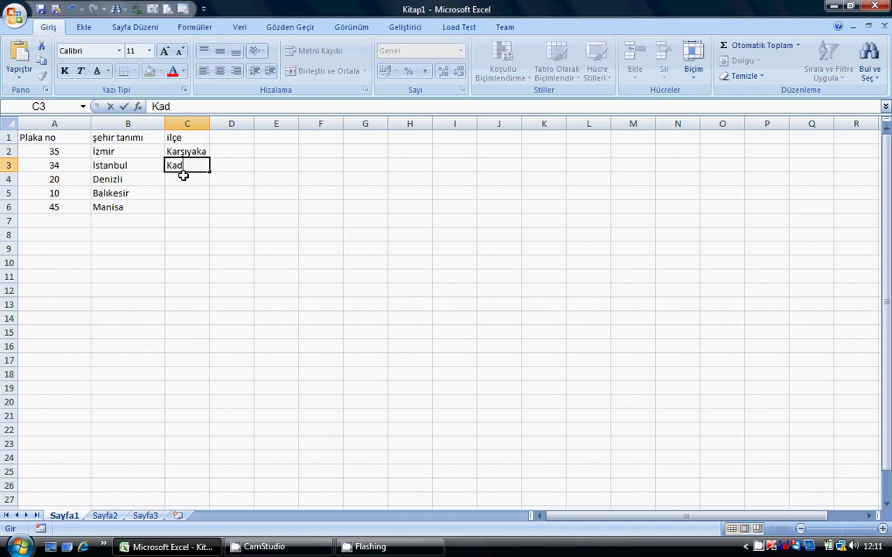
text(ıköy)
key(Return)
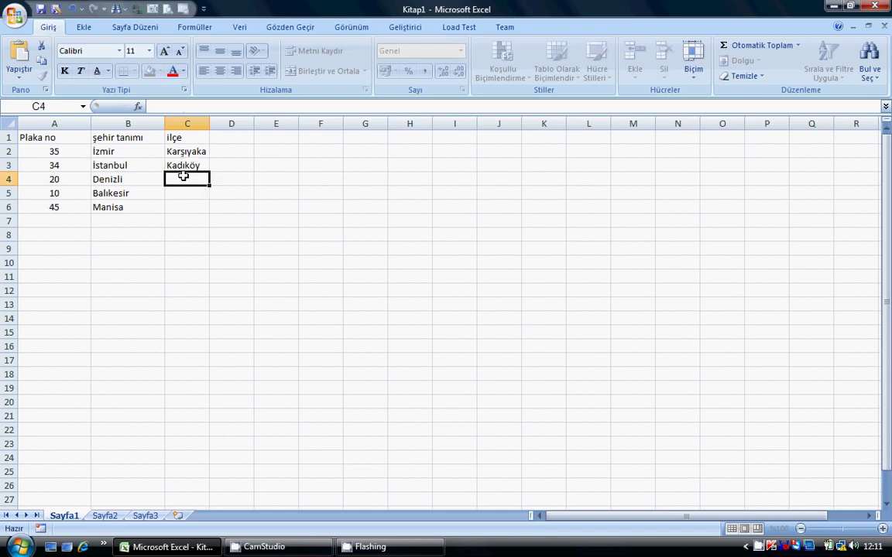
text(Bul)
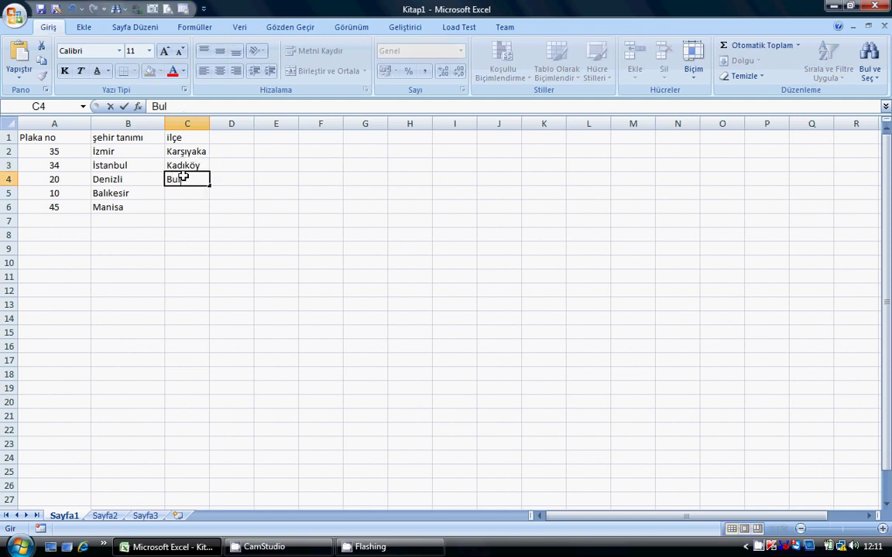
text(dan)
key(Return)
text(E)
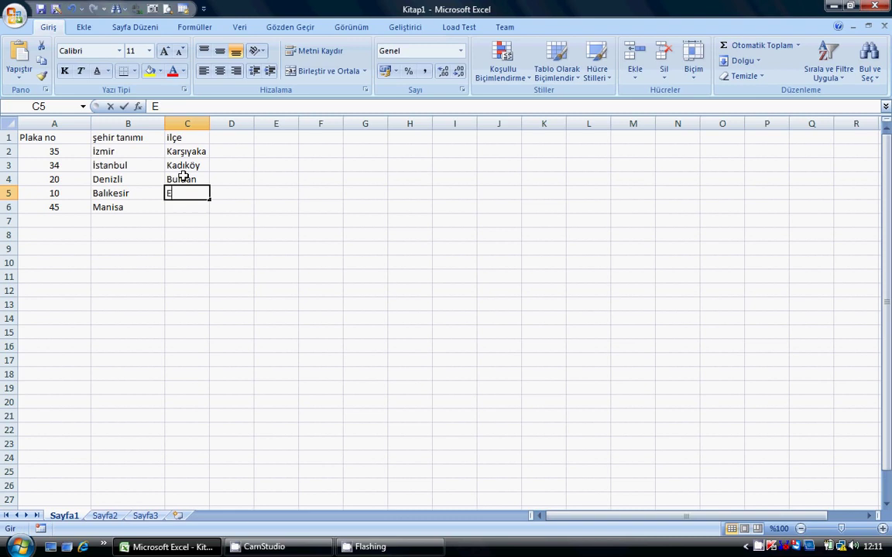
text(dremit)
key(Return)
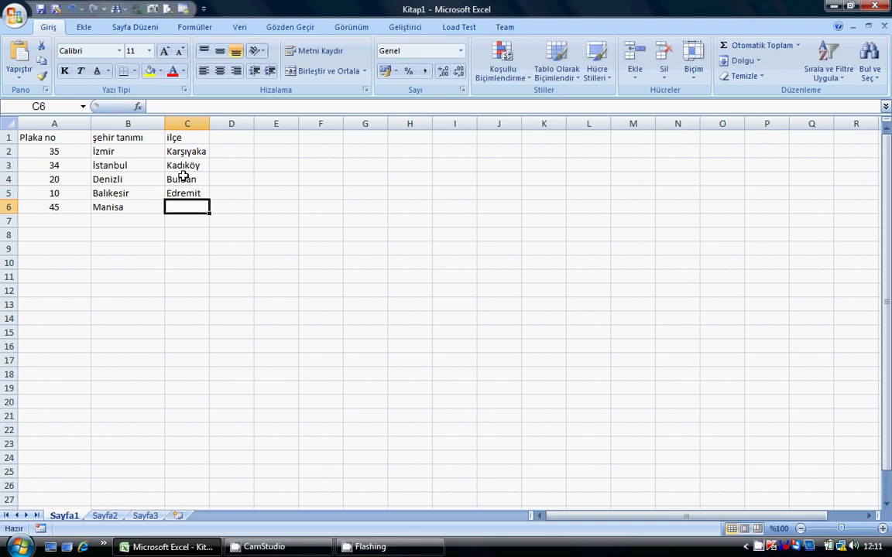
text(Akhi)
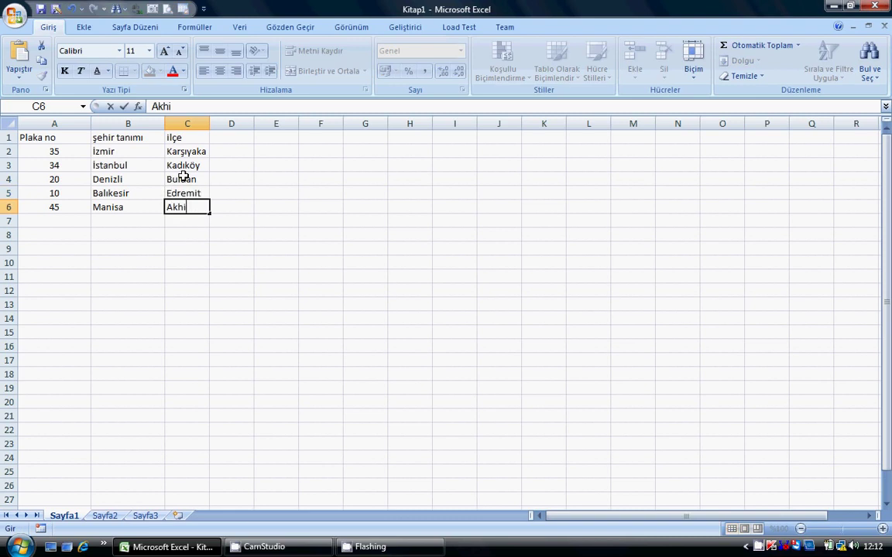
text(sar)
key(Return)
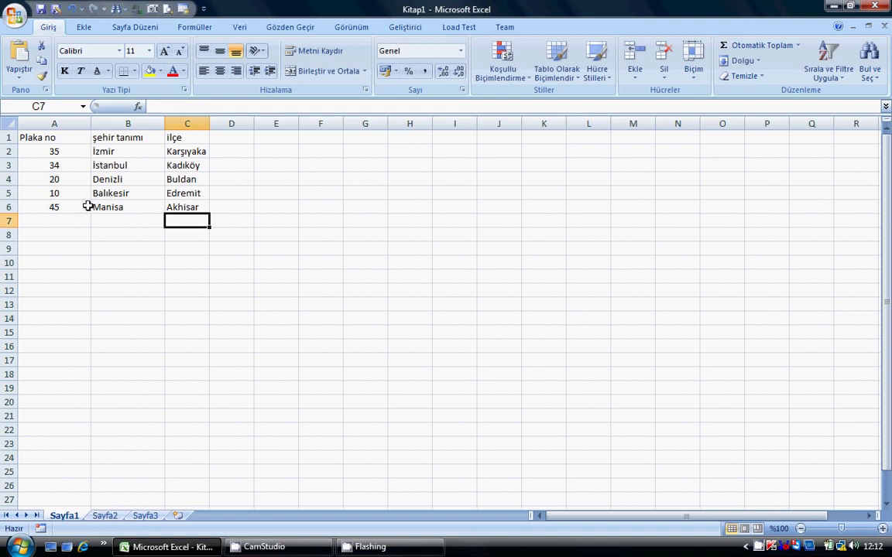
Copy the Plaka no cells A1:A6 from Sayfa1 onto Sayfa2
drag(57, 144, 59, 217)
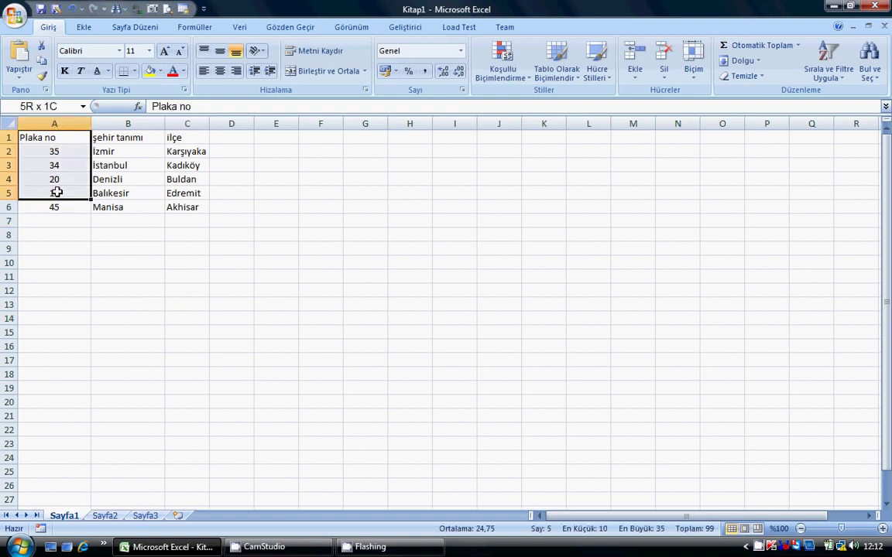
key(ctrl+c)
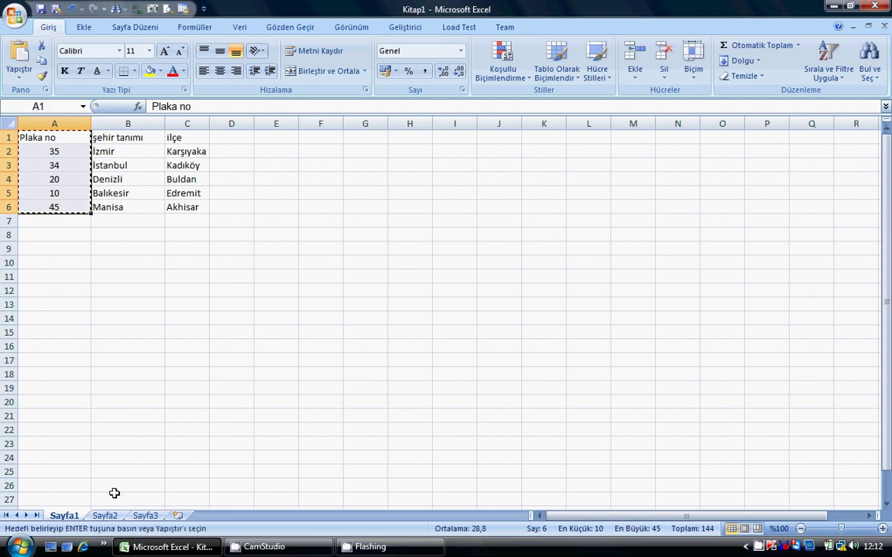
click(103, 516)
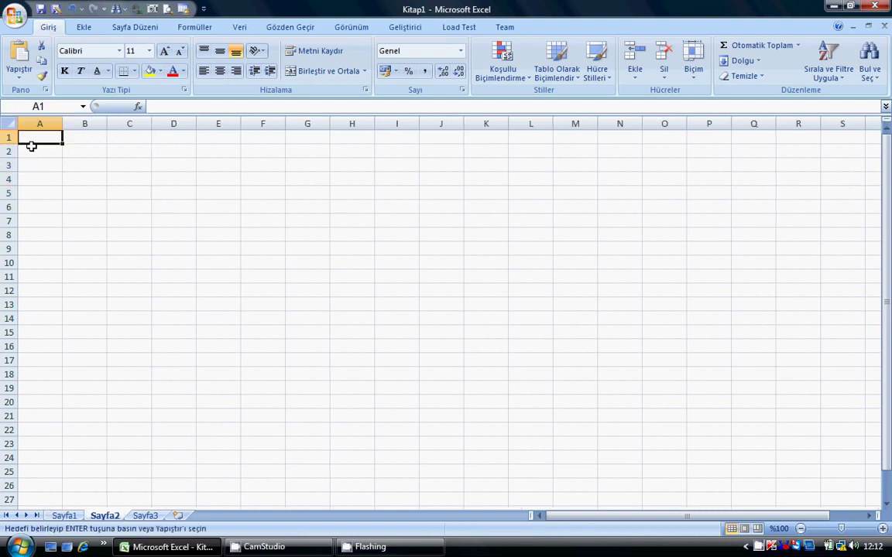
key(ctrl+v)
Add a Şehir Tanımları heading in B1, fit column B, and begin =dü in B2
click(72, 135)
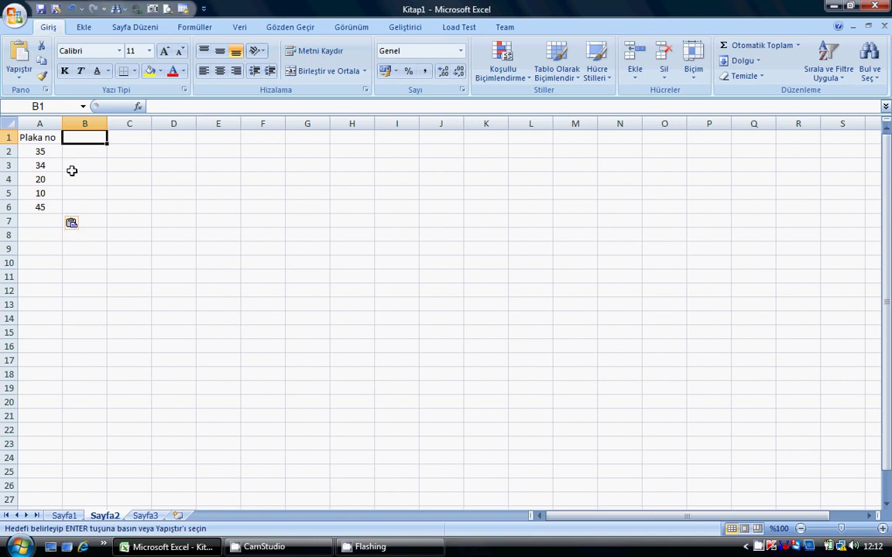
text(Şehir)
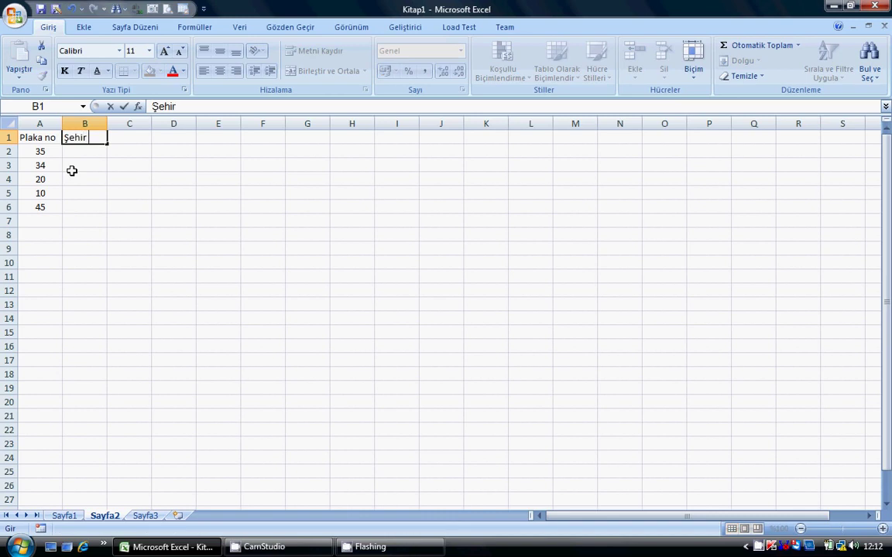
text( Tanımları)
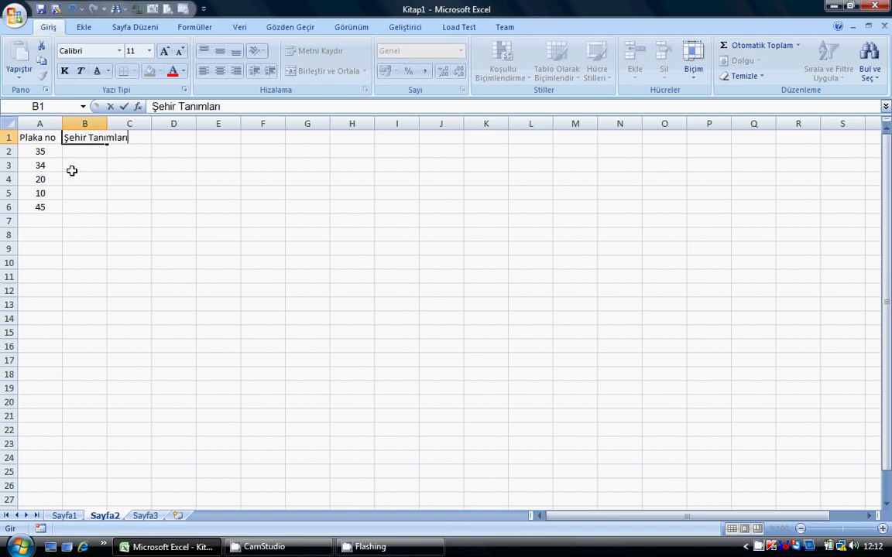
key(Return)
double_click(107, 124)
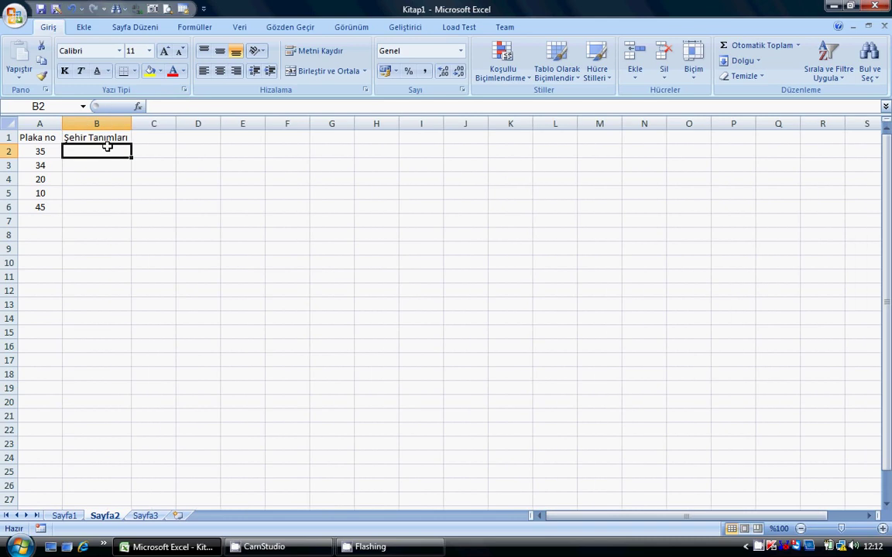
text(=dü)
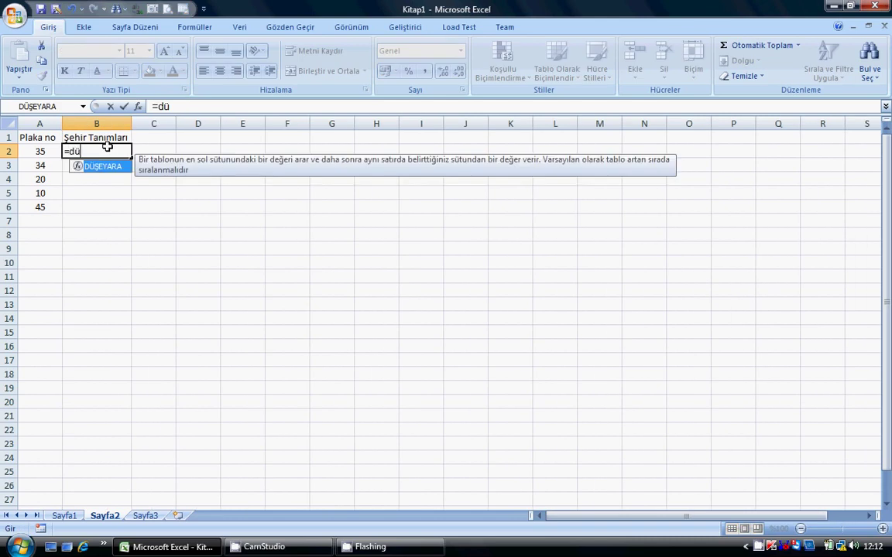
Accept DÜŞEYARA in B2 and give it A2 as the lookup value
key(Tab)
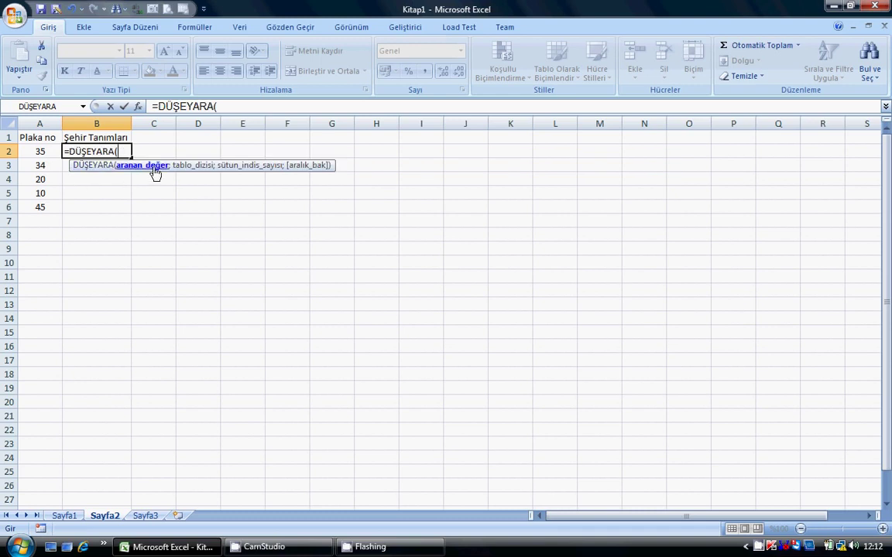
click(51, 151)
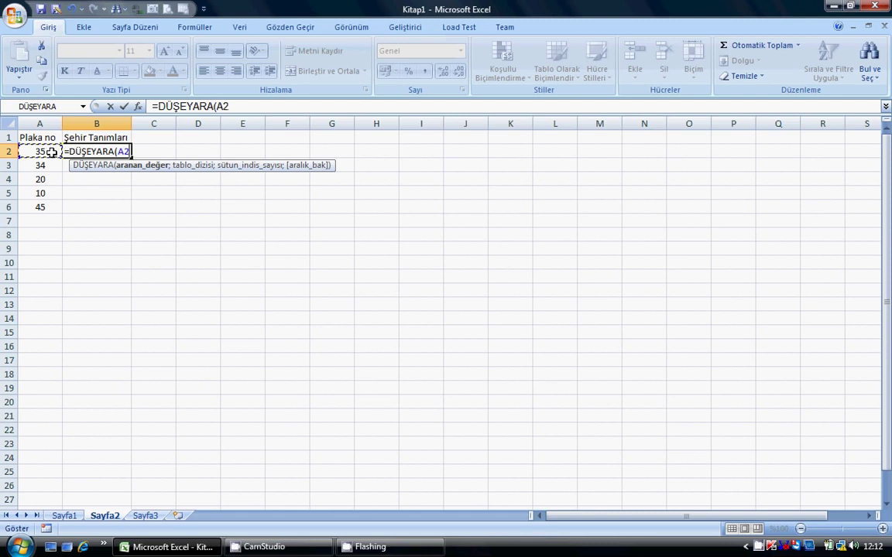
text(;)
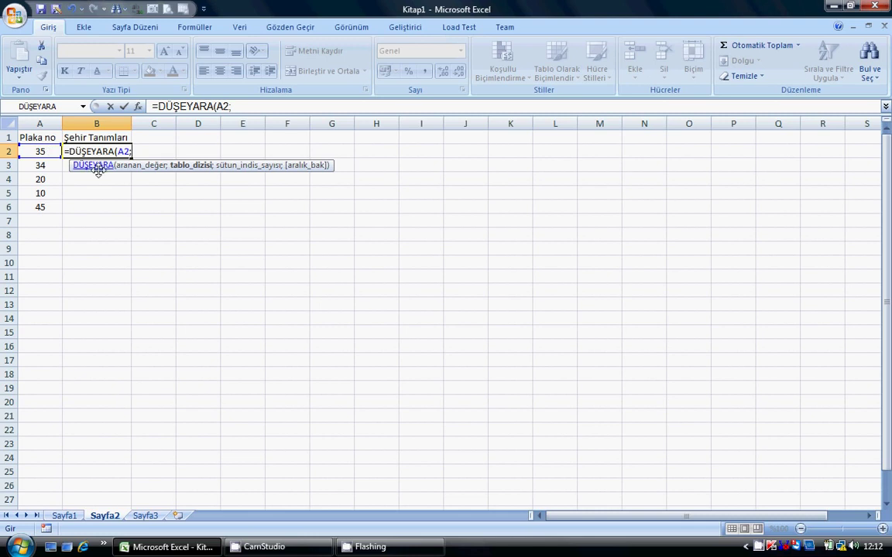
Complete B2 as =DÜŞEYARA(A2;Sayfa1!A:C;2;YANLIŞ) so it returns İzmir
click(62, 516)
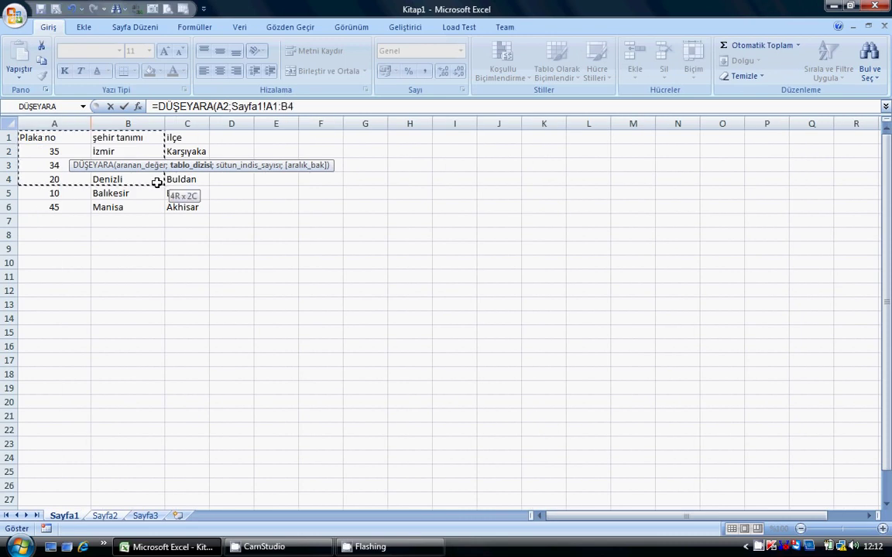
drag(41, 133, 180, 205)
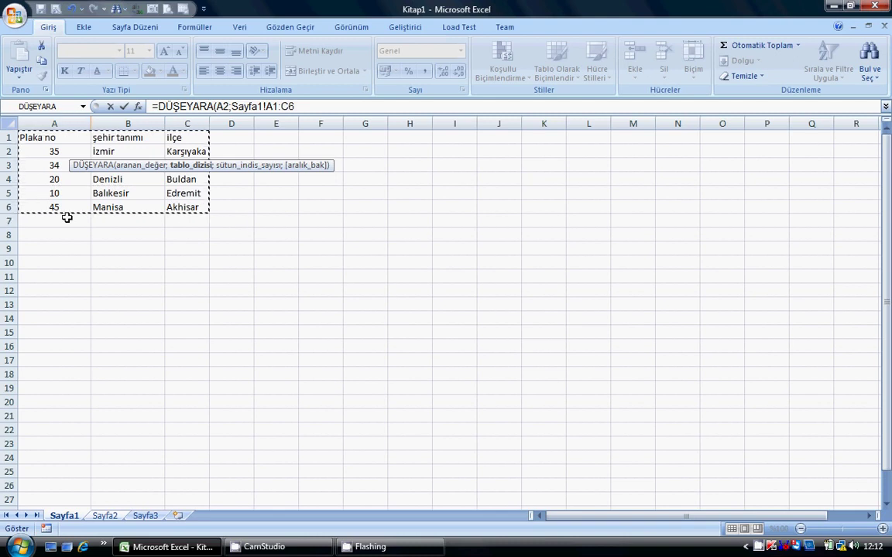
drag(34, 124, 170, 131)
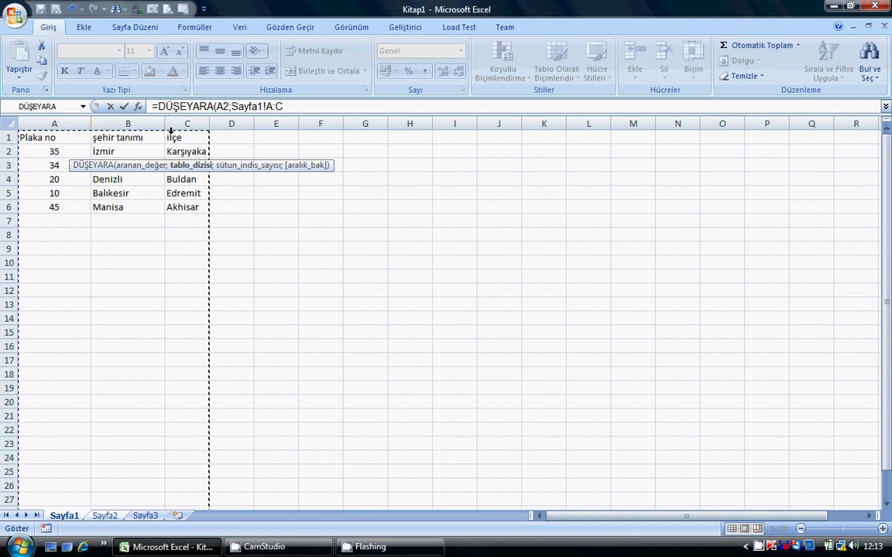
text(;)
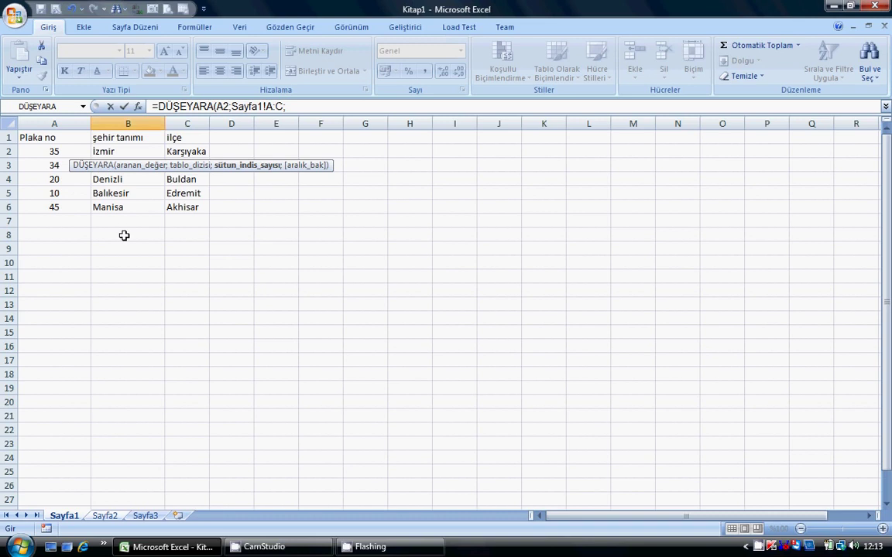
text(2)
text(;)
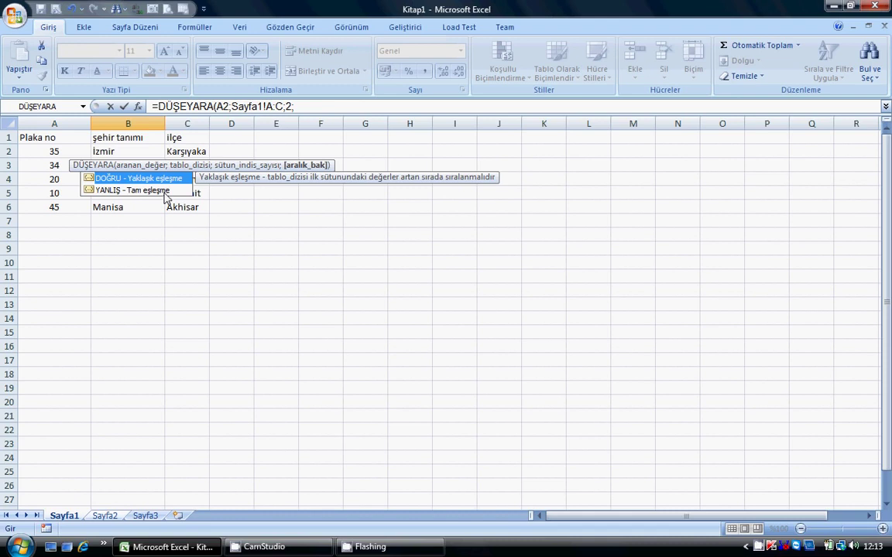
double_click(164, 194)
text())
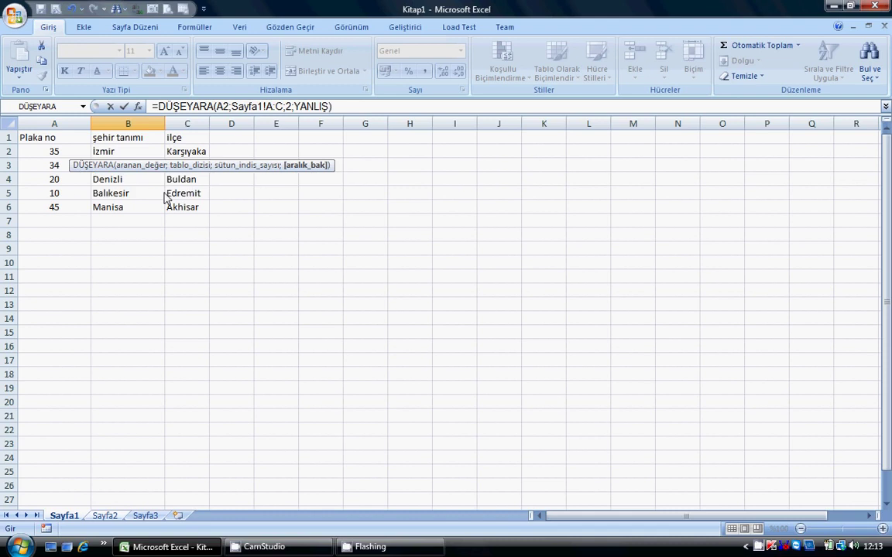
key(Return)
key(Return)
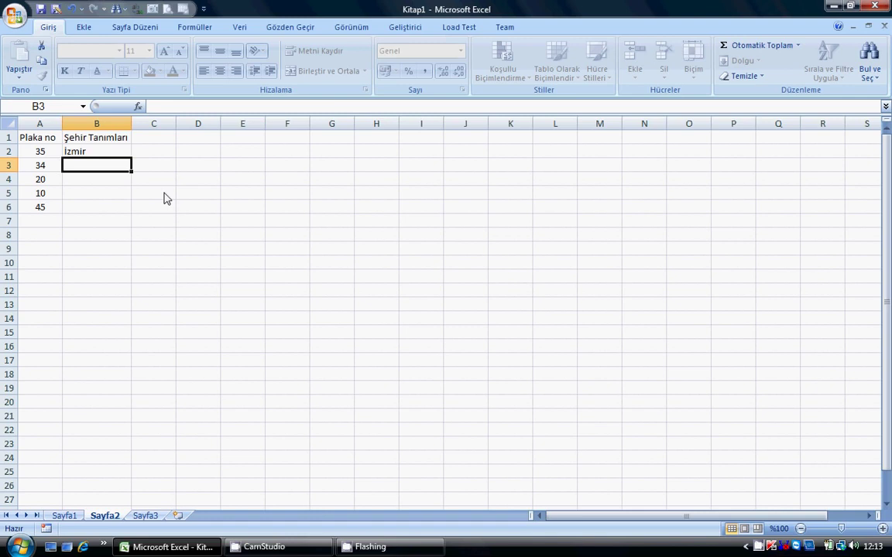
Fill the B2 lookup down to B6 and widen column B for the city names
click(91, 151)
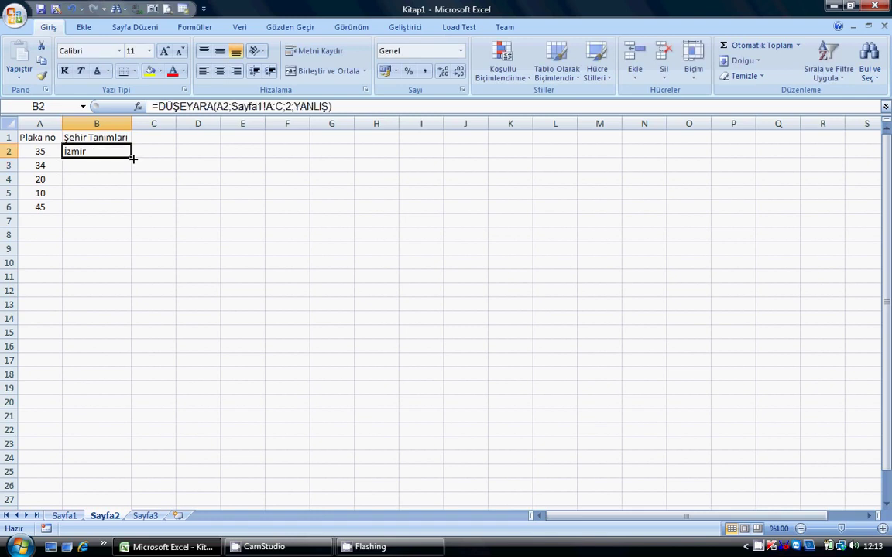
drag(132, 158, 128, 214)
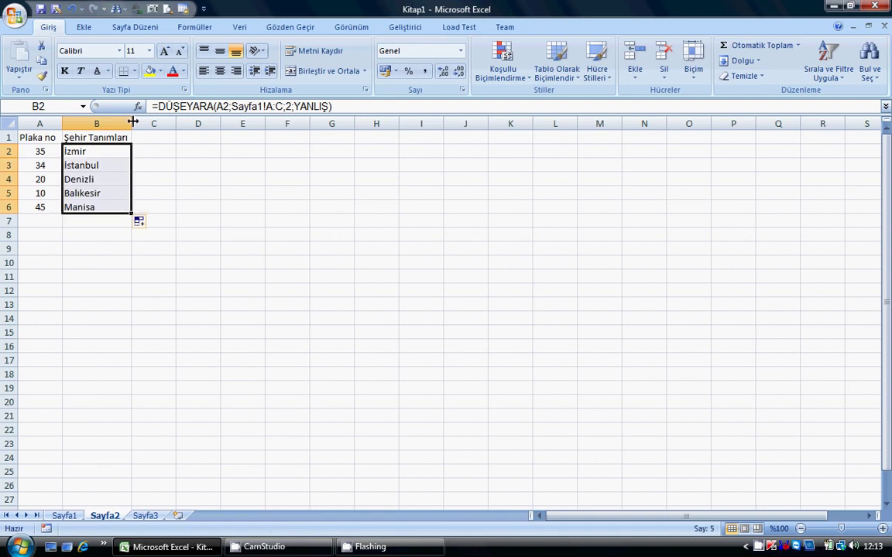
drag(132, 123, 149, 124)
Type the İlçeler header in C1 and start a formula with = in C2
click(162, 142)
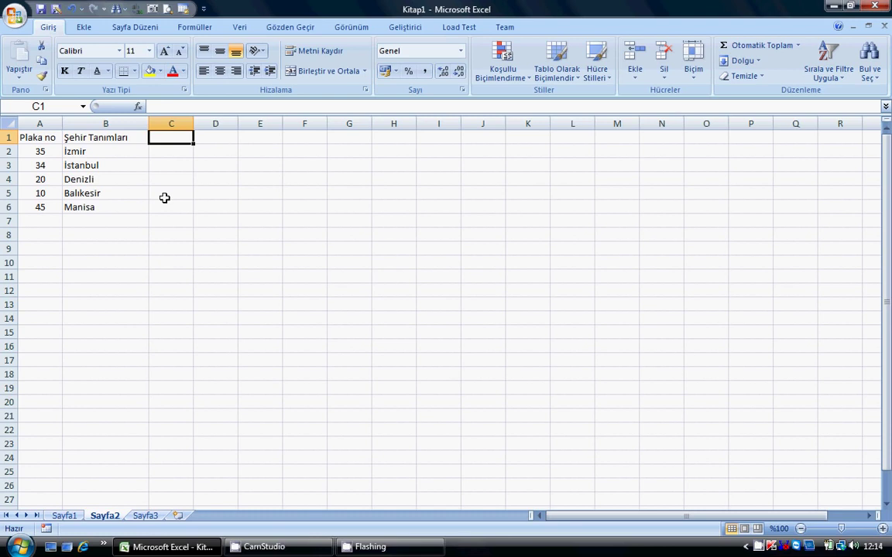
text(İlçeler)
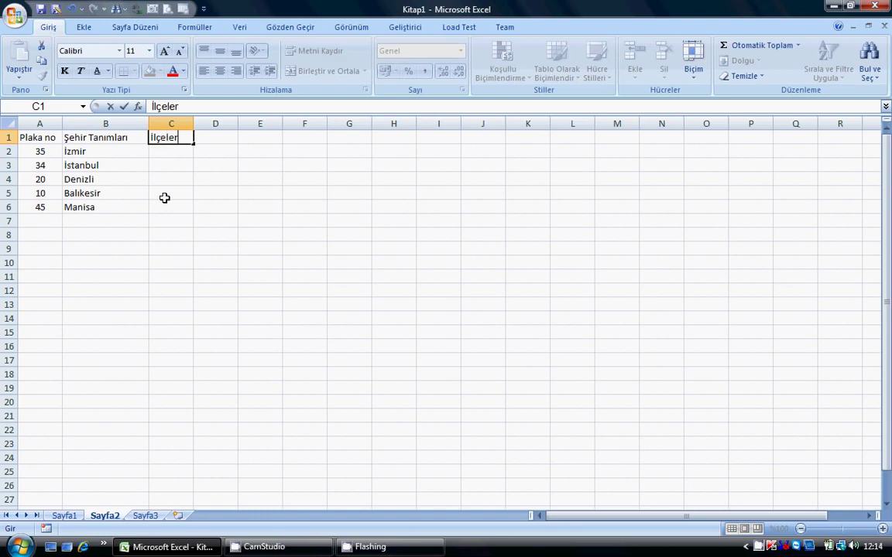
key(Return)
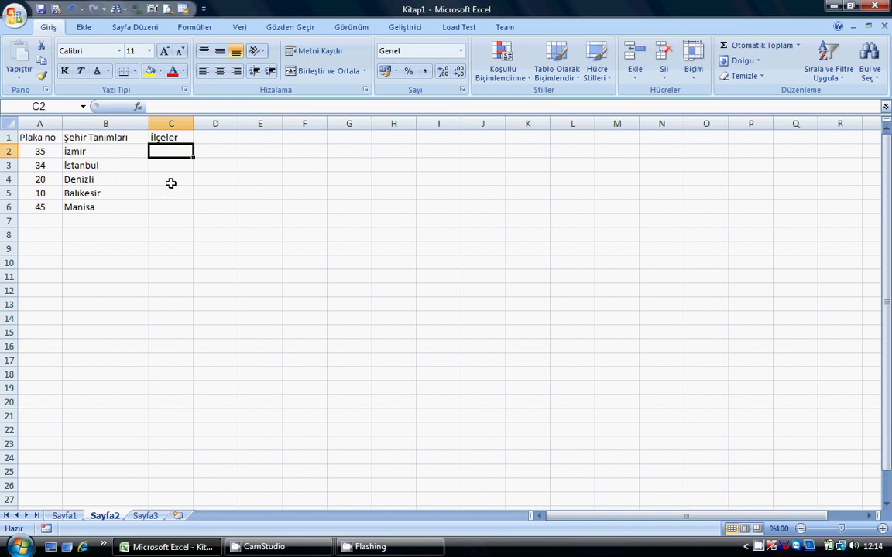
text(=)
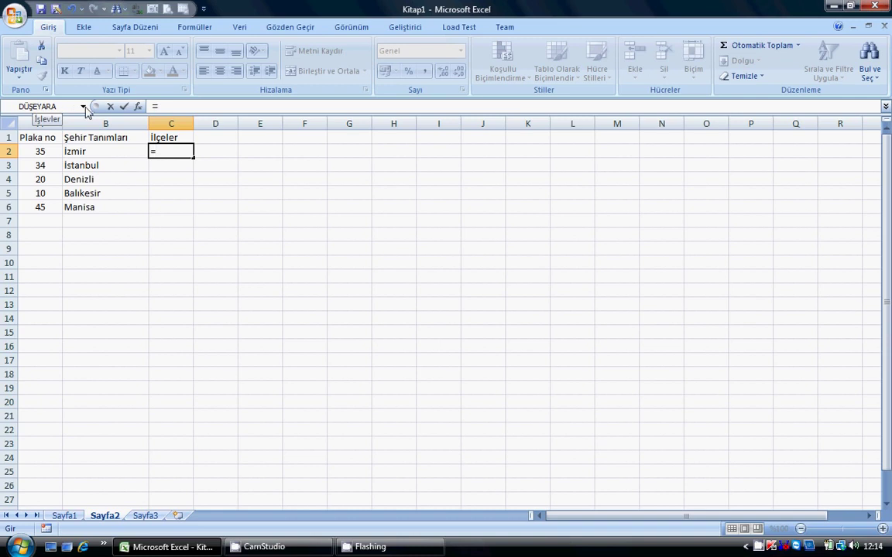
Insert DÜŞEYARA in C2 with column A as lookup value and Sayfa1 columns A:C as table
click(83, 106)
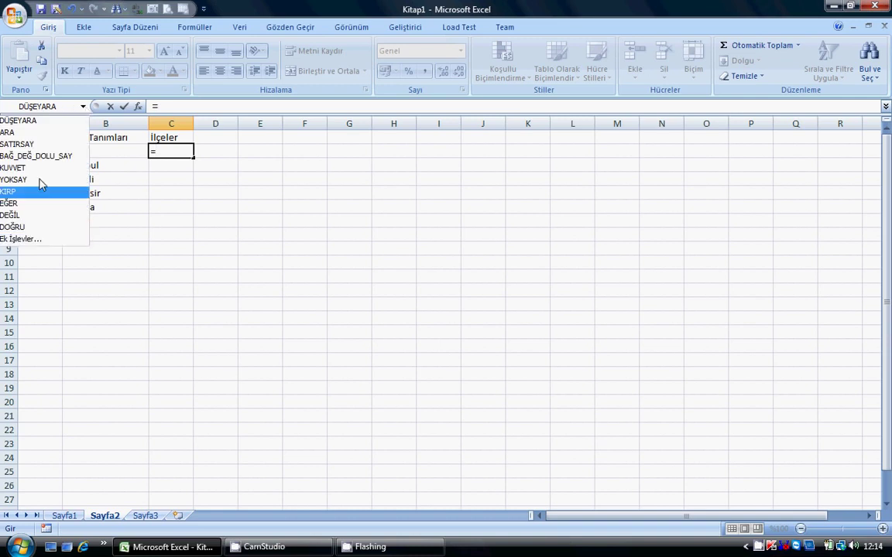
click(44, 126)
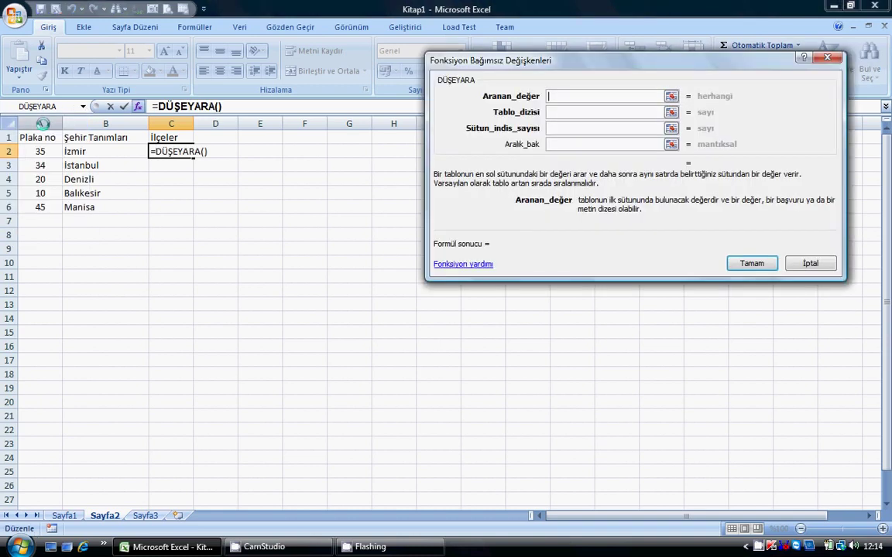
drag(457, 59, 410, 53)
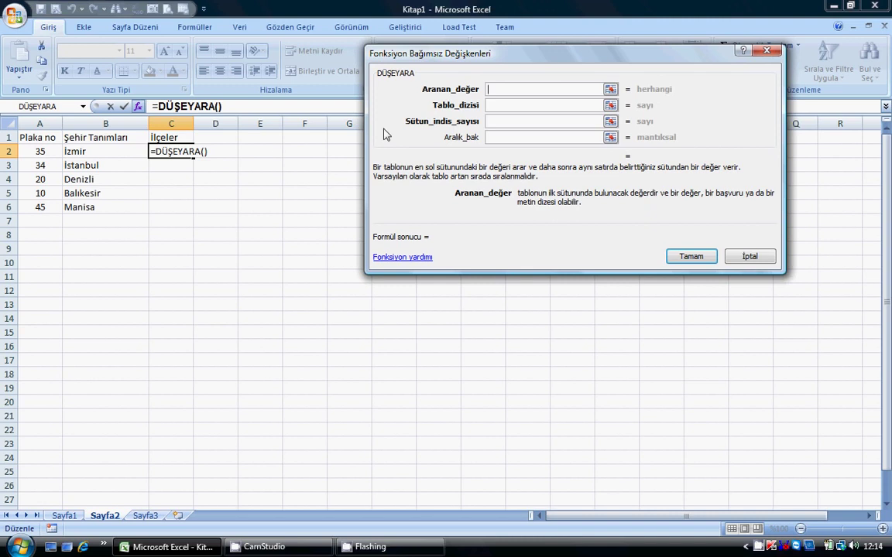
click(28, 153)
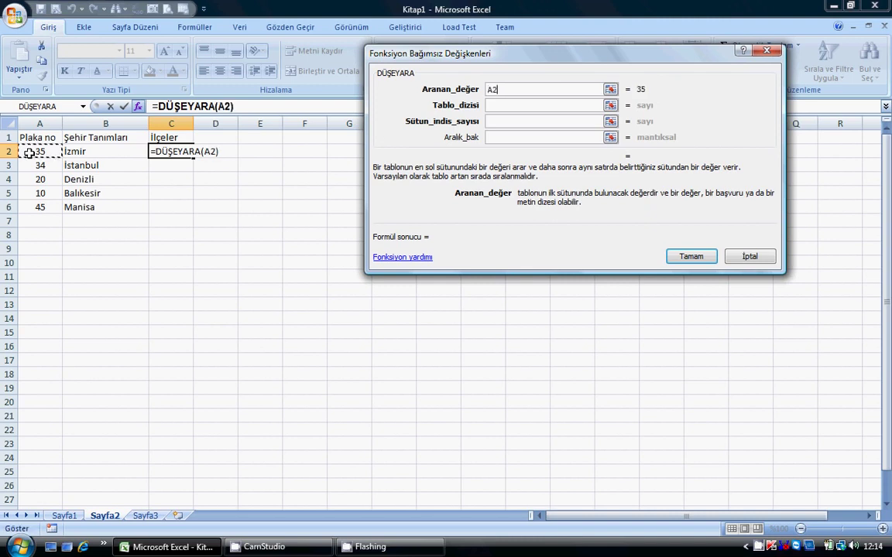
key(BackSpace)
key(BackSpace)
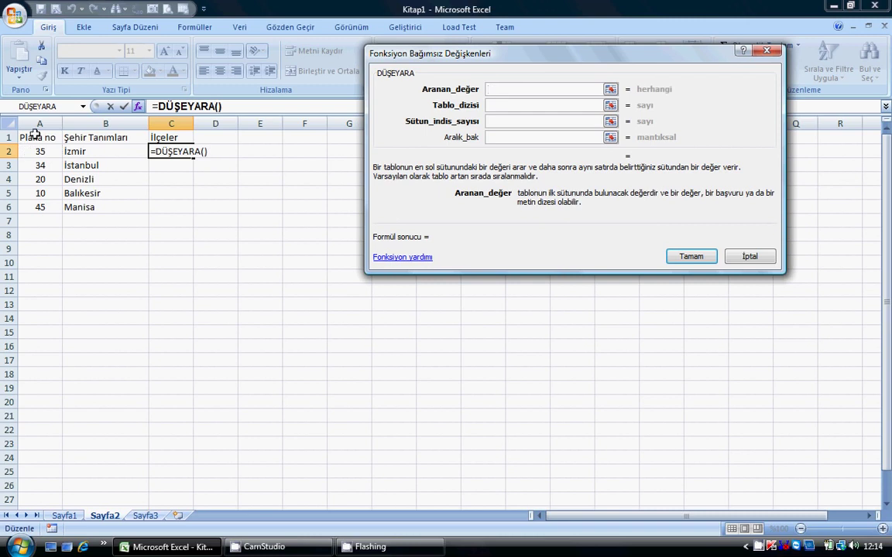
click(39, 124)
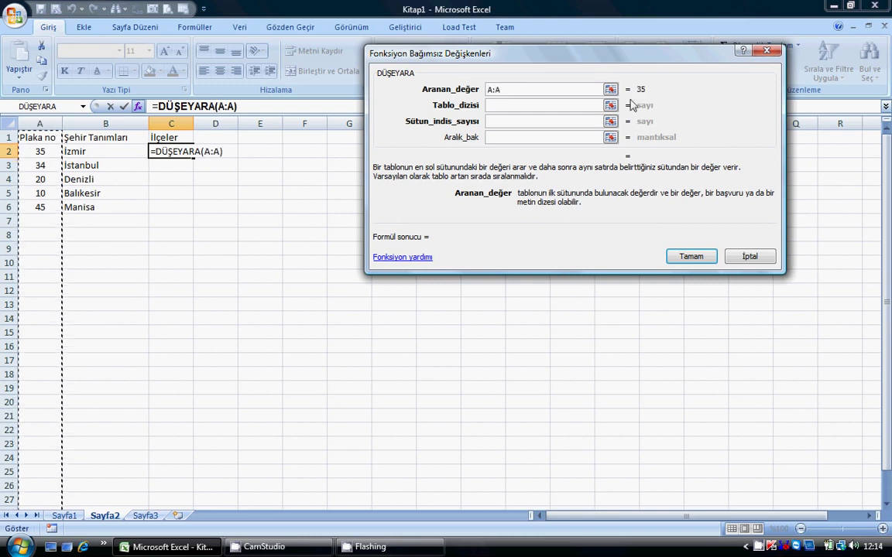
click(561, 104)
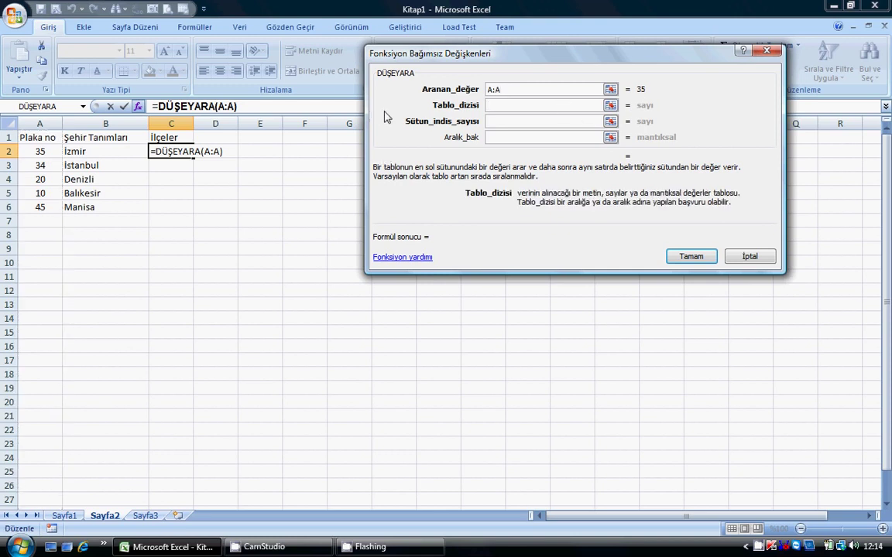
click(65, 516)
drag(53, 123, 173, 126)
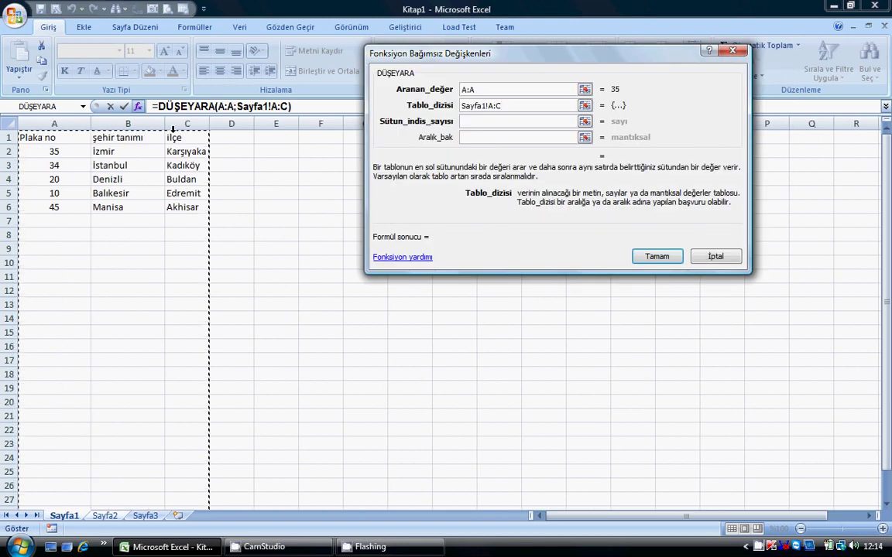
Set column index 3 and match type YANLIŞ, so C2 returns Karşıyaka
click(470, 122)
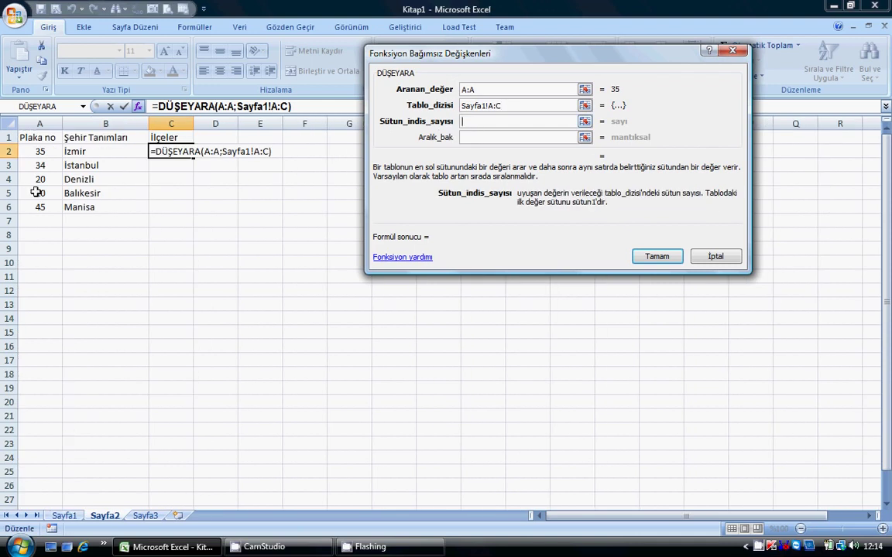
text(3)
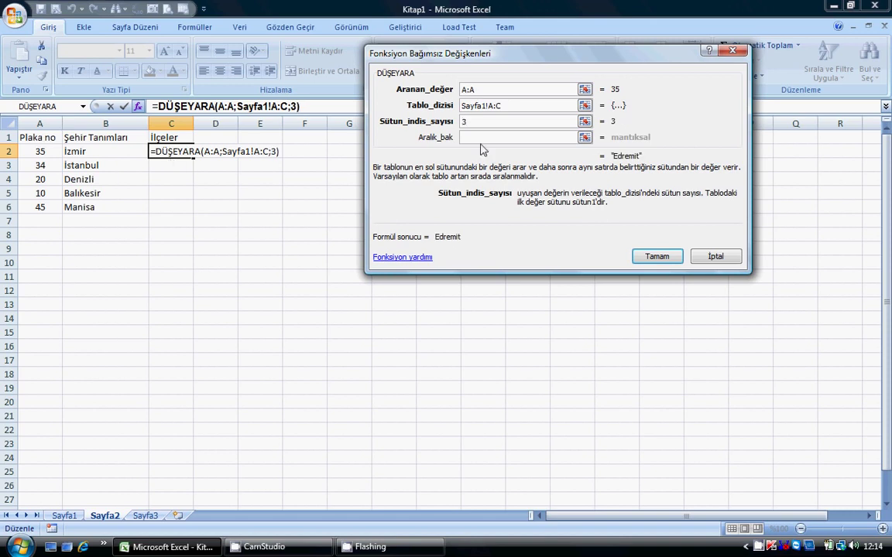
click(483, 138)
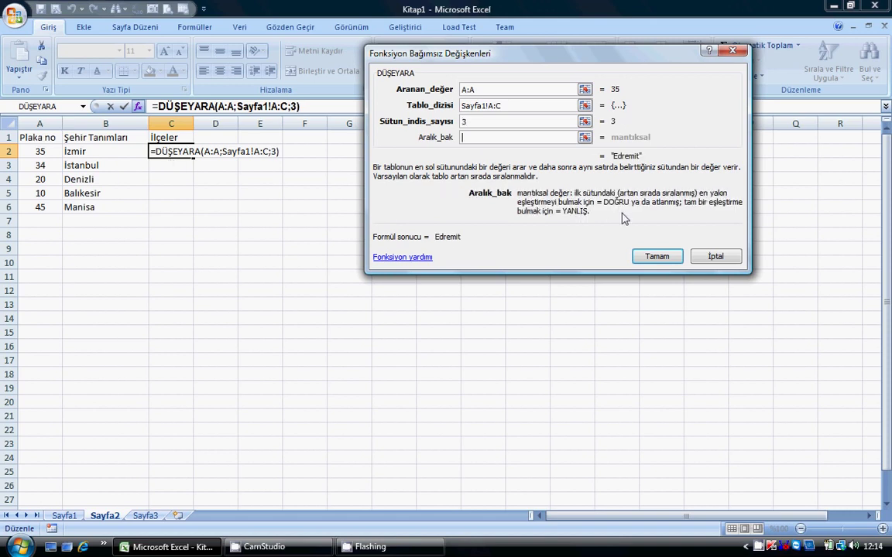
text(ya)
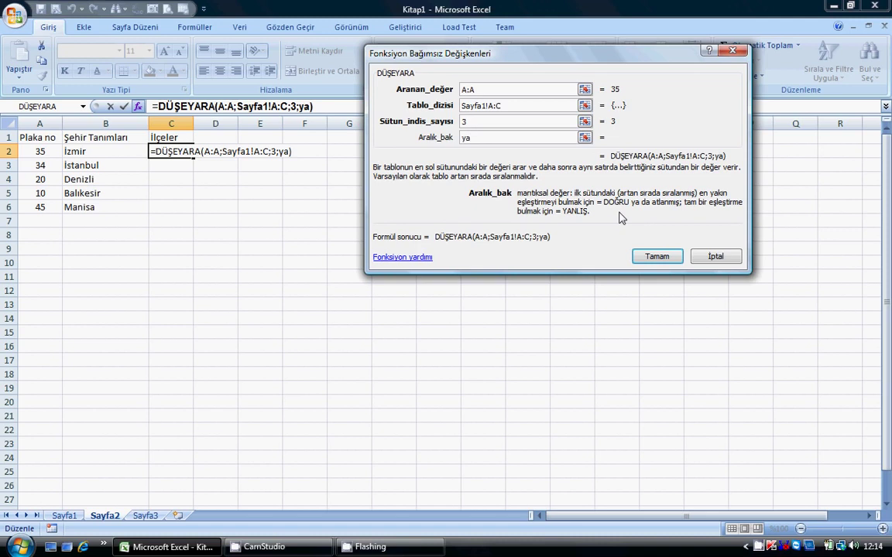
key(BackSpace)
key(BackSpace)
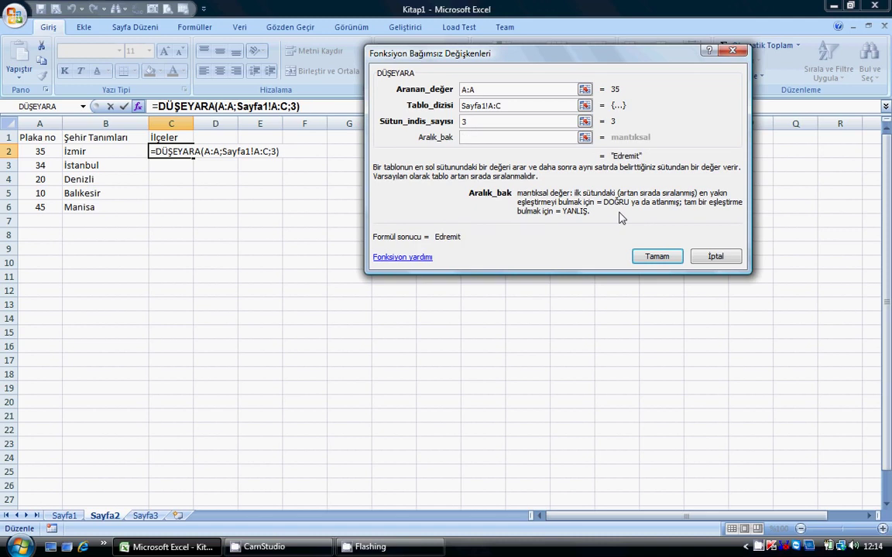
text(do)
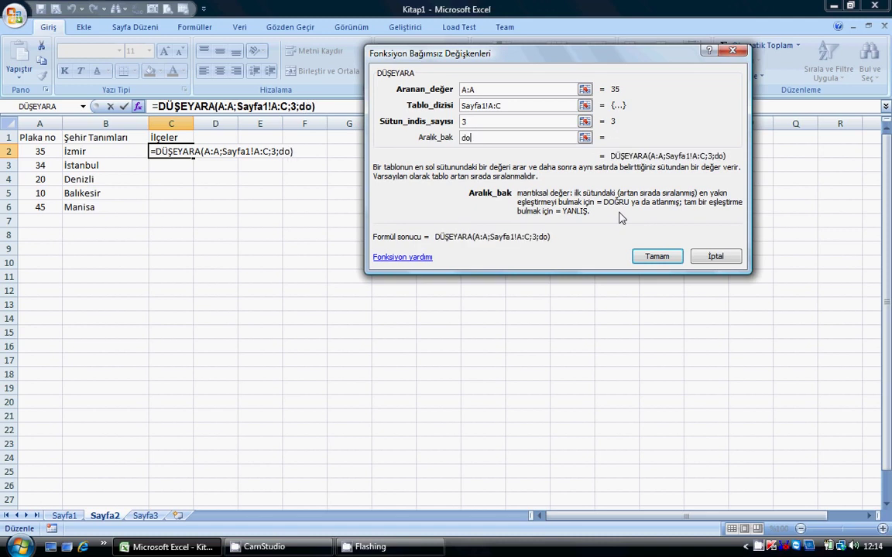
text(ğ)
key(BackSpace)
key(BackSpace)
key(BackSpace)
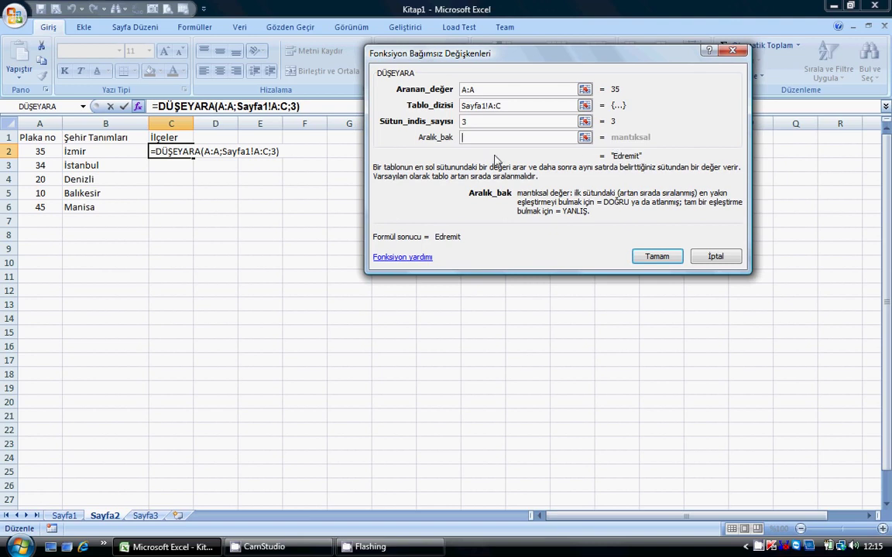
text(yan)
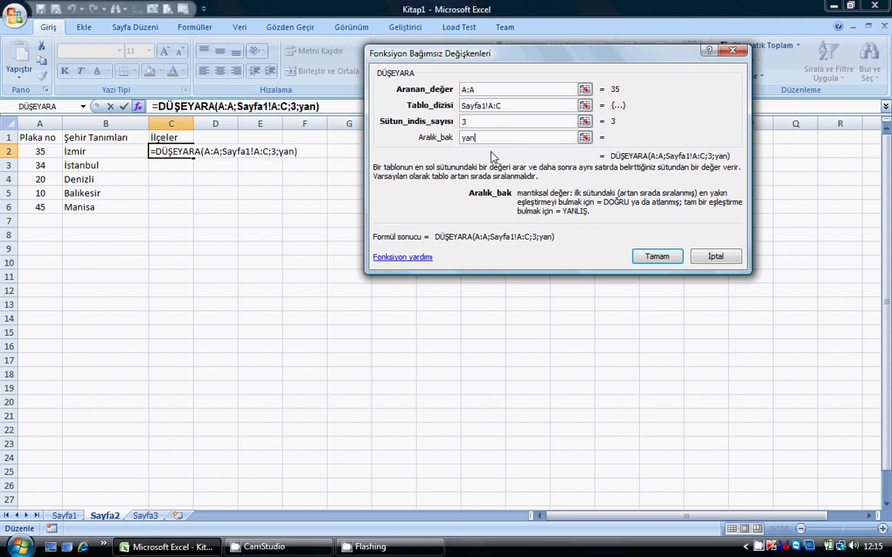
text(lış)
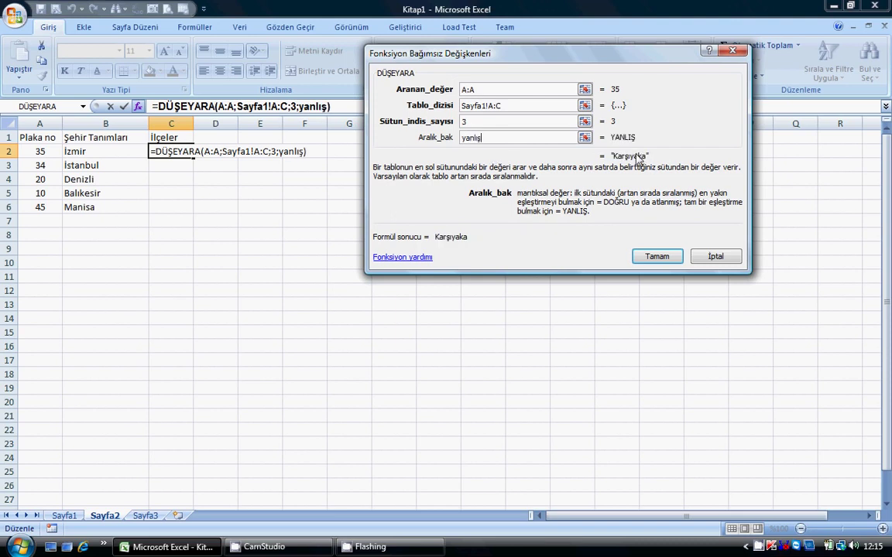
key(Return)
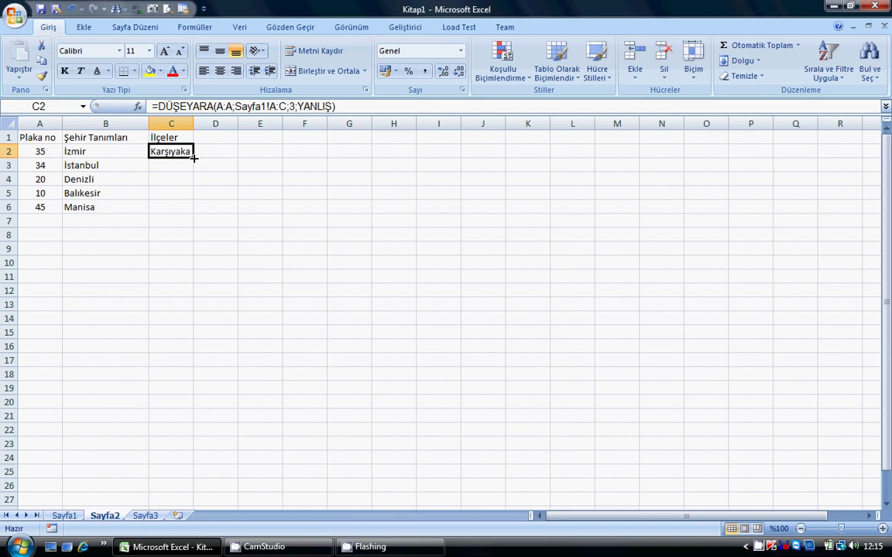
Fill the C2 lookup down to C6, widen column C, and bring CamStudio forward
drag(193, 158, 185, 212)
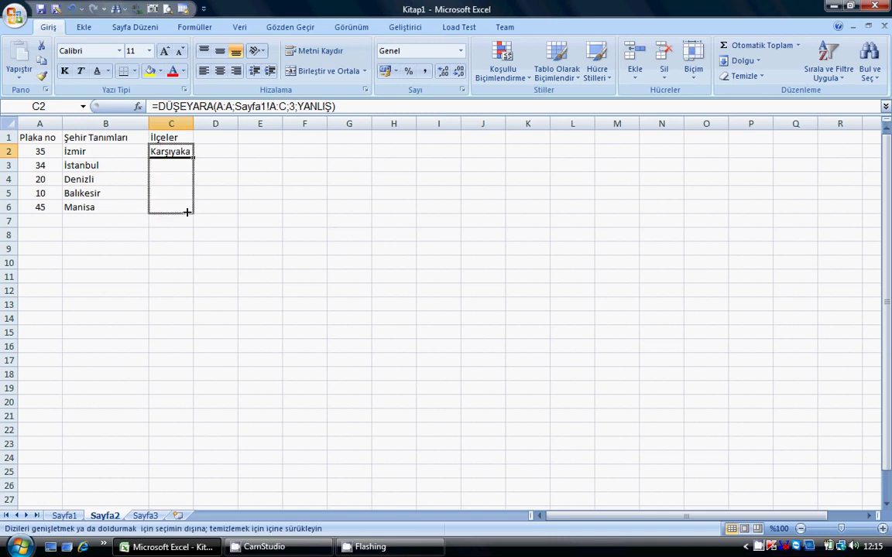
drag(191, 128, 243, 128)
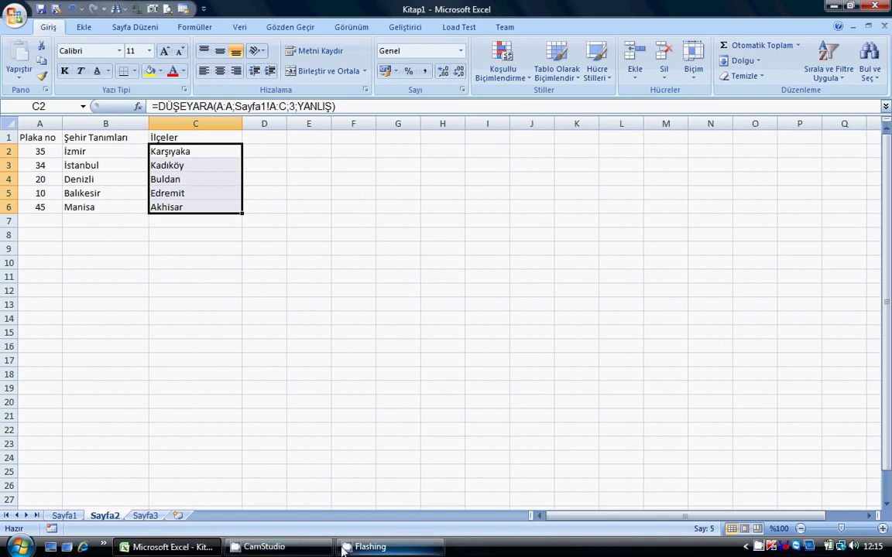
click(364, 547)
click(263, 547)
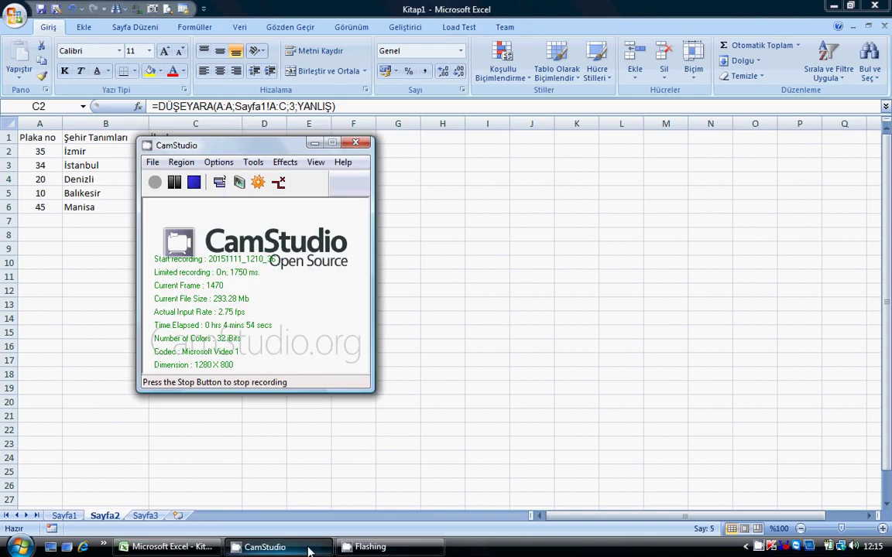